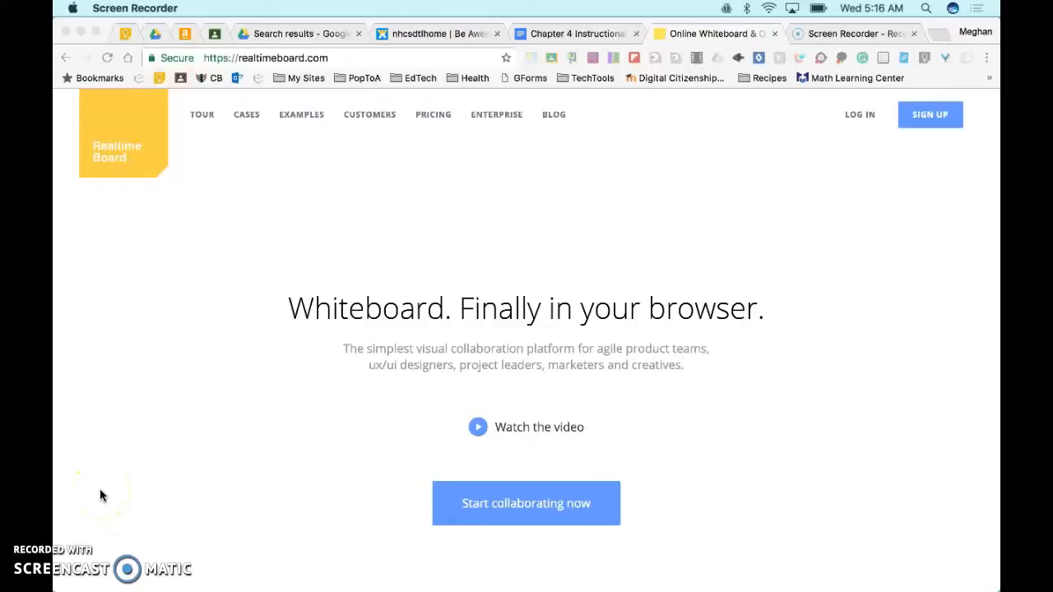
# Look over the RealtimeBoard homepage and open the log-in for an existing account
pyautogui.scroll(-10, 101, 494)
pyautogui.scroll(-10, 100, 496)
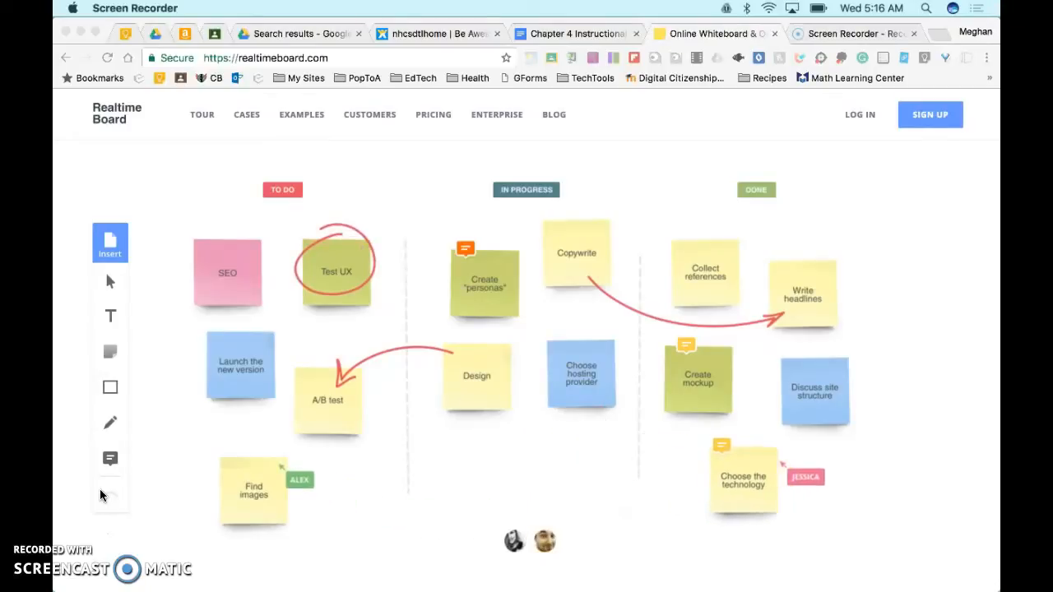
pyautogui.click(858, 116)
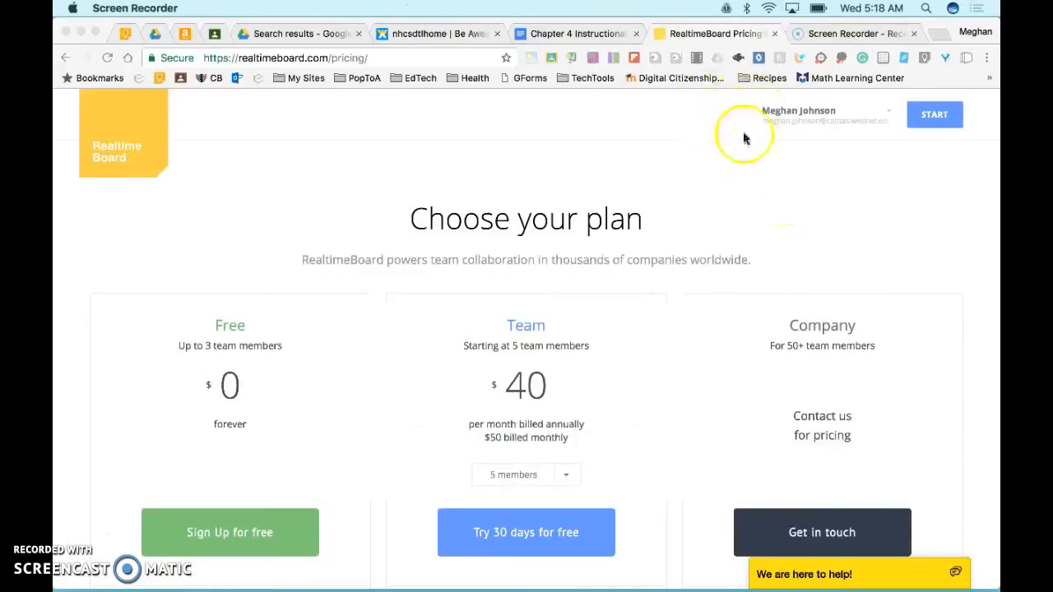
# Find the pricing FAQ entry about educational institutions and open its application link
pyautogui.scroll(-5, 786, 218)
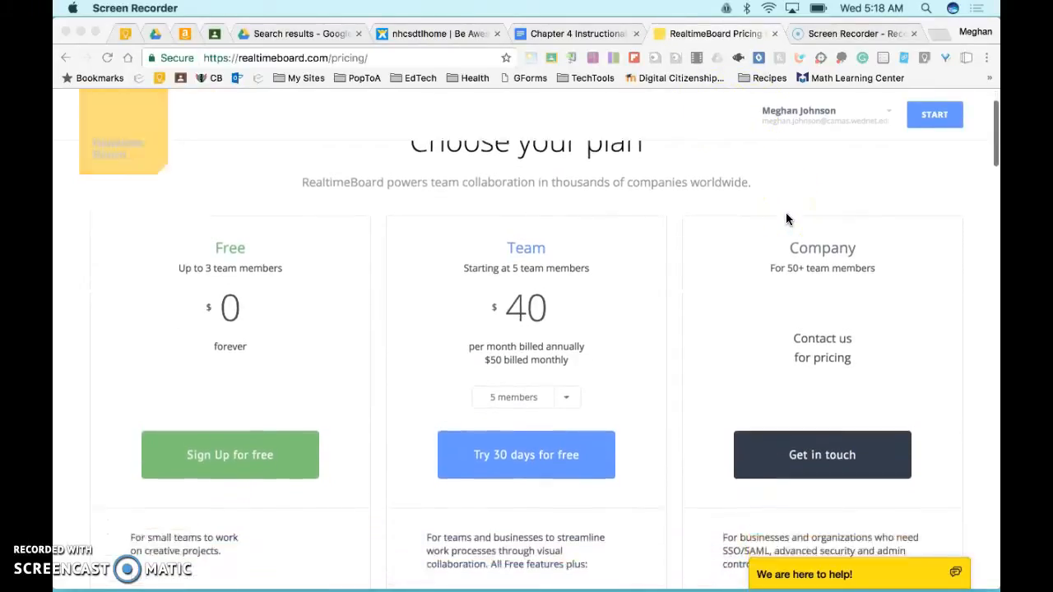
pyautogui.scroll(-12, 785, 218)
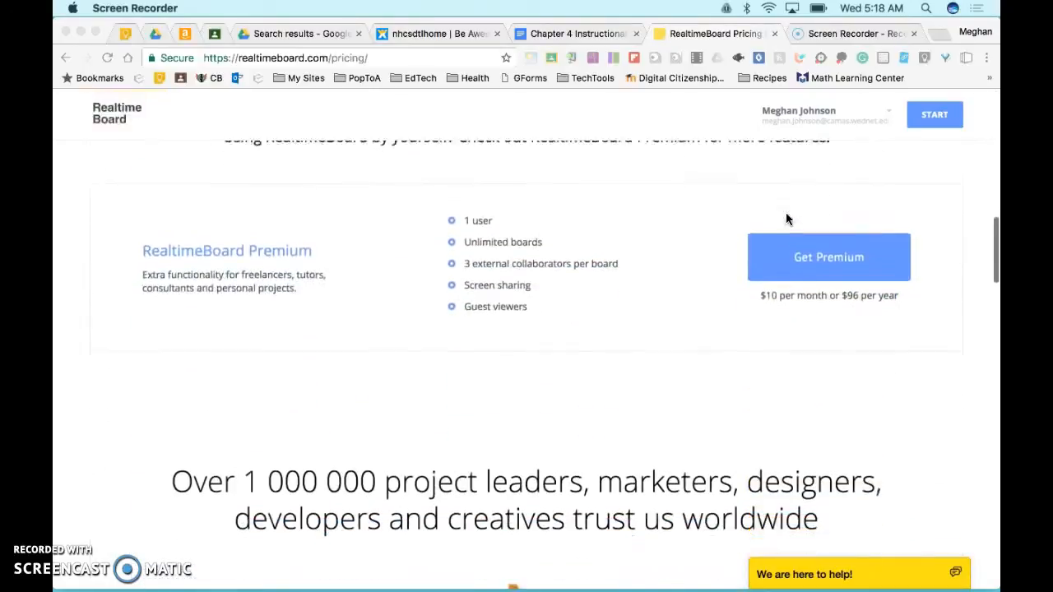
pyautogui.scroll(-12, 785, 219)
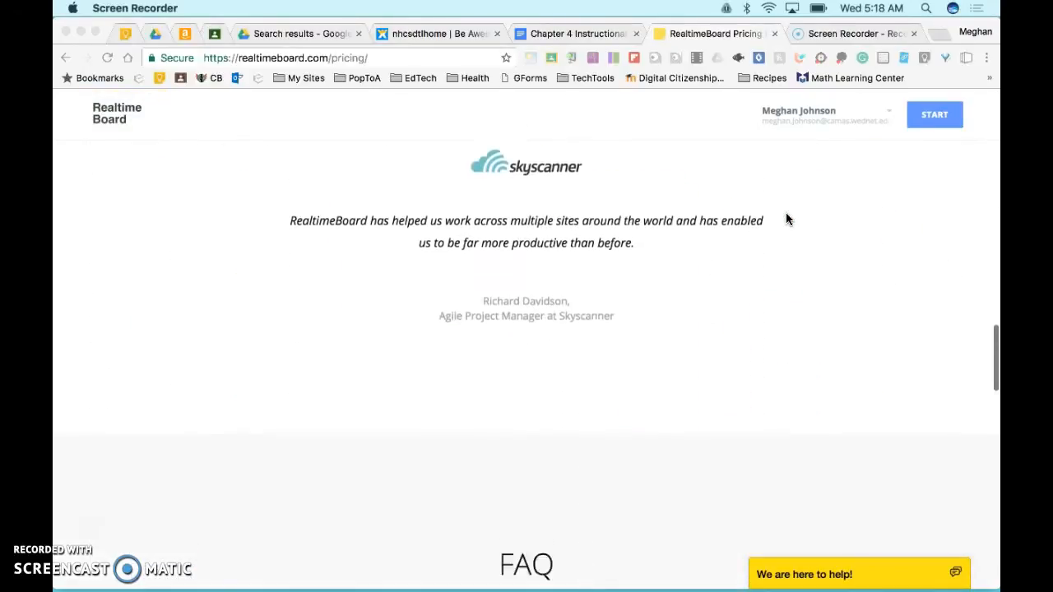
pyautogui.scroll(-6, 785, 219)
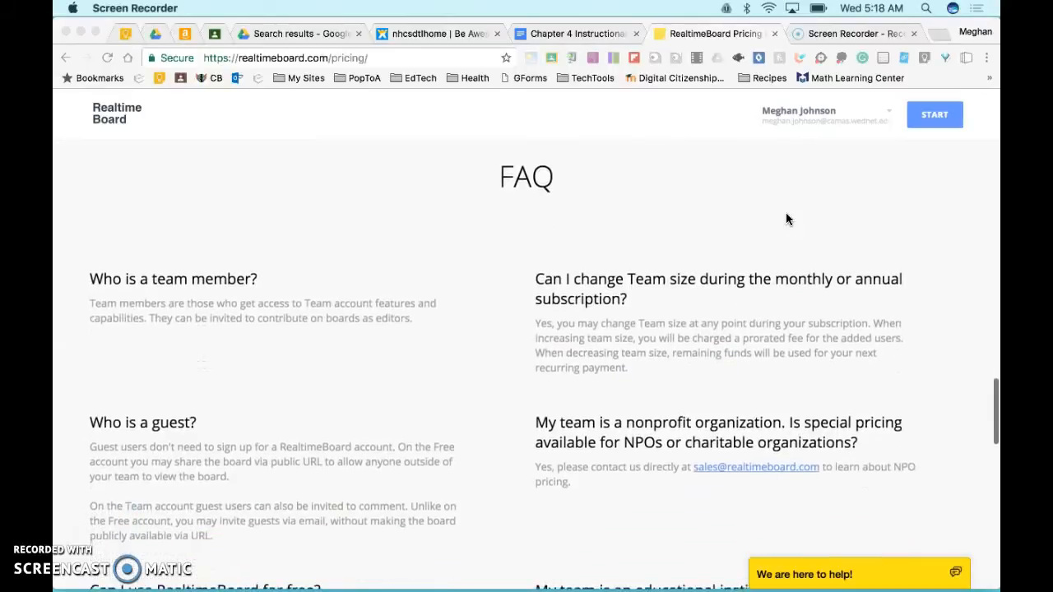
pyautogui.scroll(-3, 785, 218)
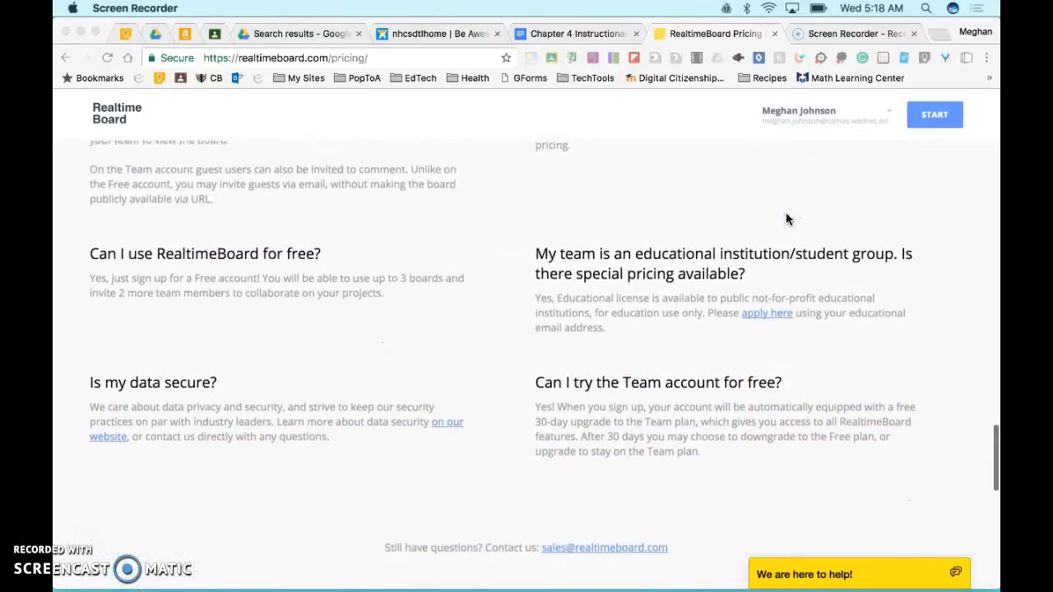
pyautogui.click(705, 251)
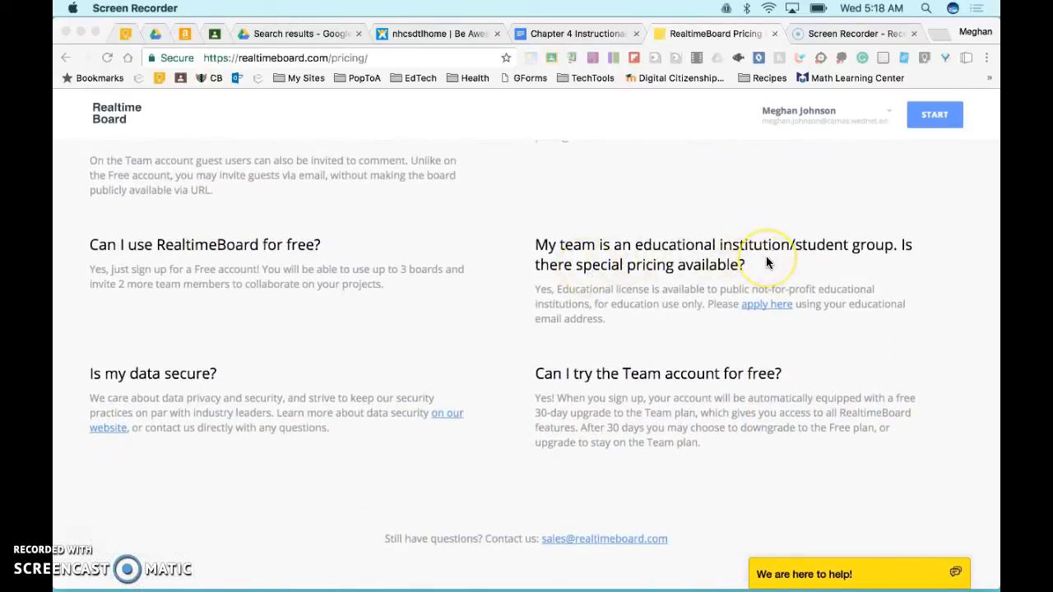
pyautogui.click(765, 304)
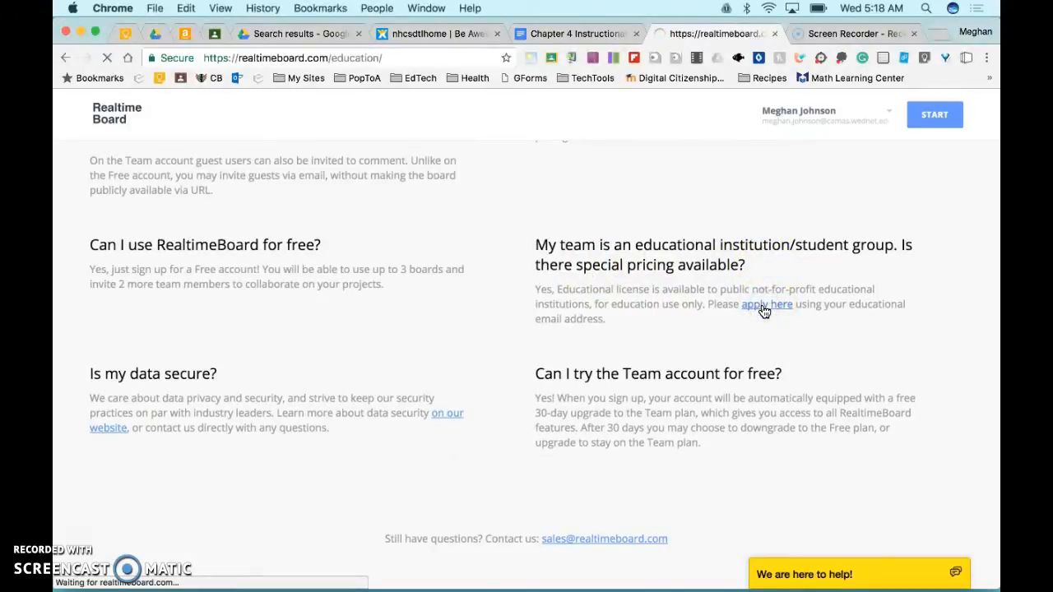
# Open the education application form and review its fields, the plan features and the questions about Educational accounts
pyautogui.click(507, 498)
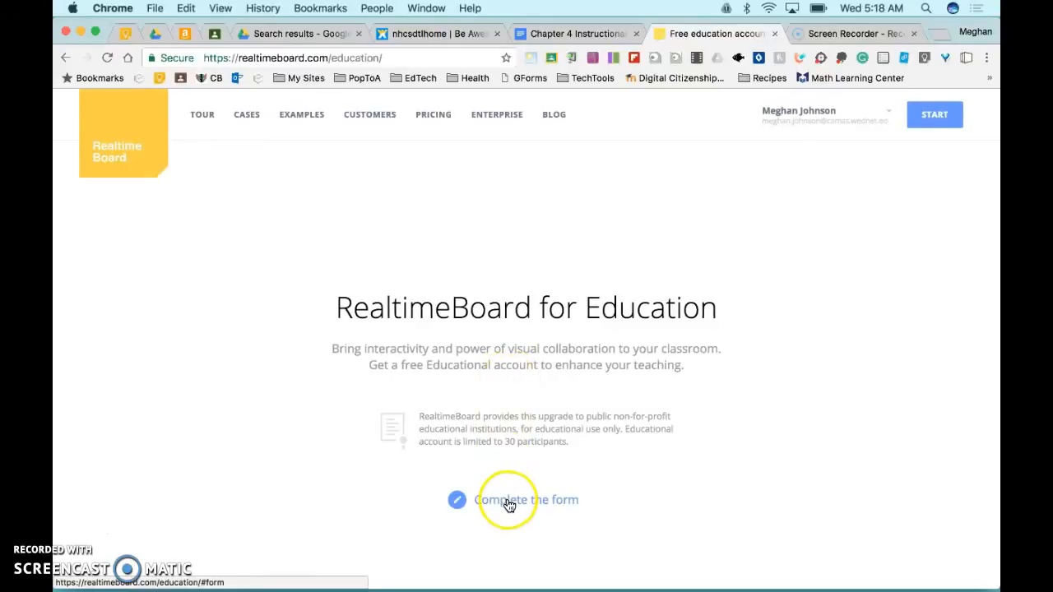
pyautogui.scroll(-5, 509, 505)
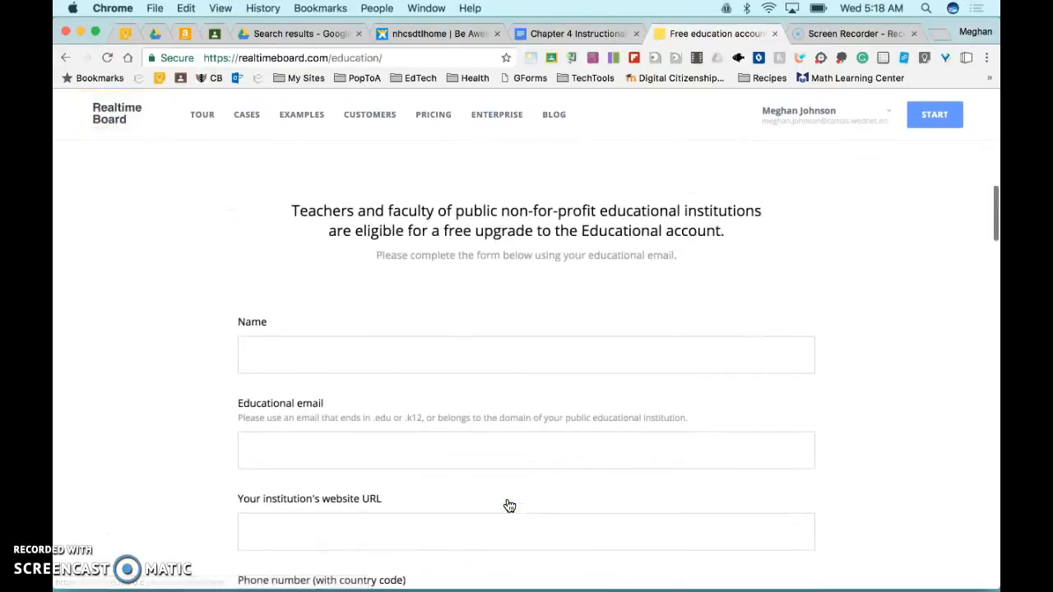
pyautogui.scroll(-4, 509, 505)
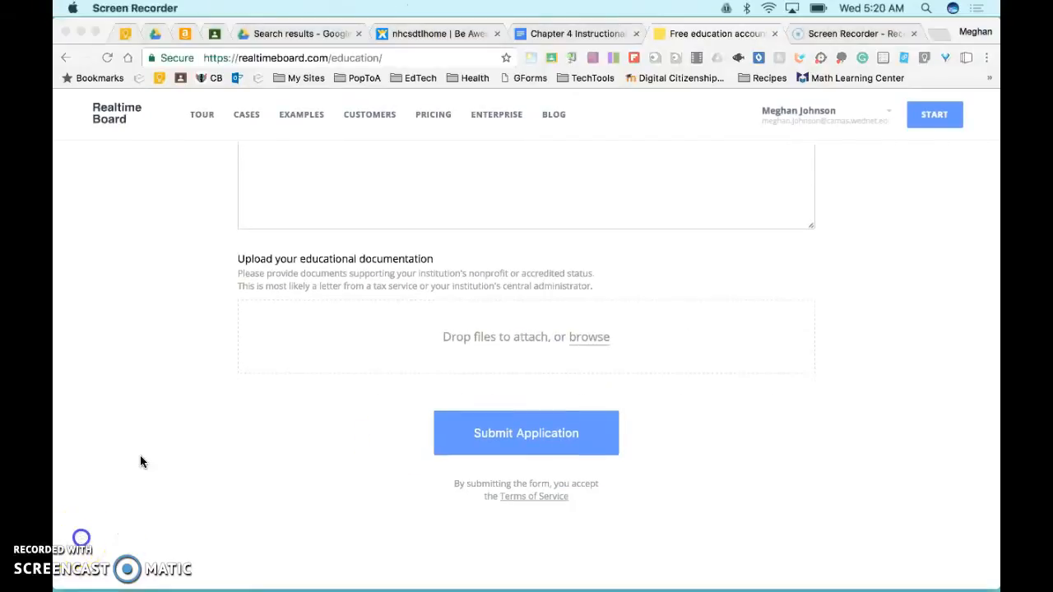
pyautogui.scroll(-15, 140, 461)
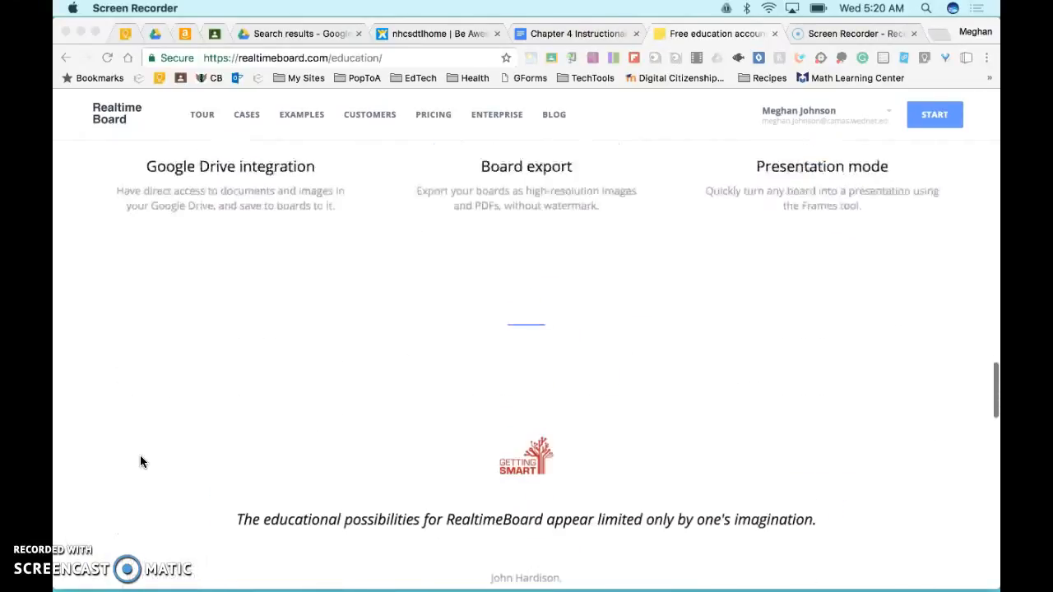
pyautogui.scroll(-10, 140, 461)
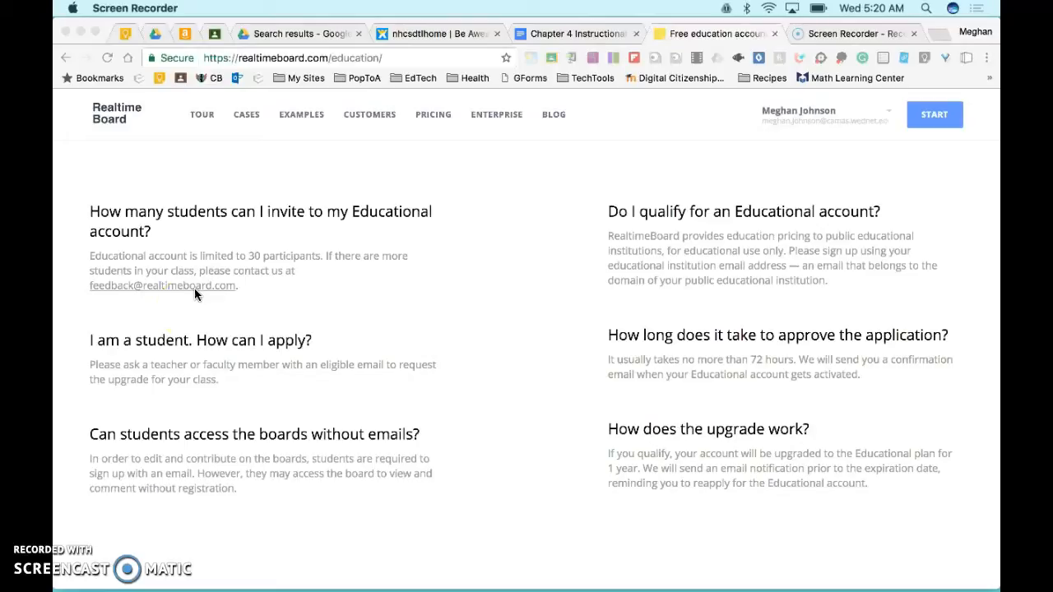
# Go to the Camas EdTech team dashboard and create a new board
pyautogui.click(930, 121)
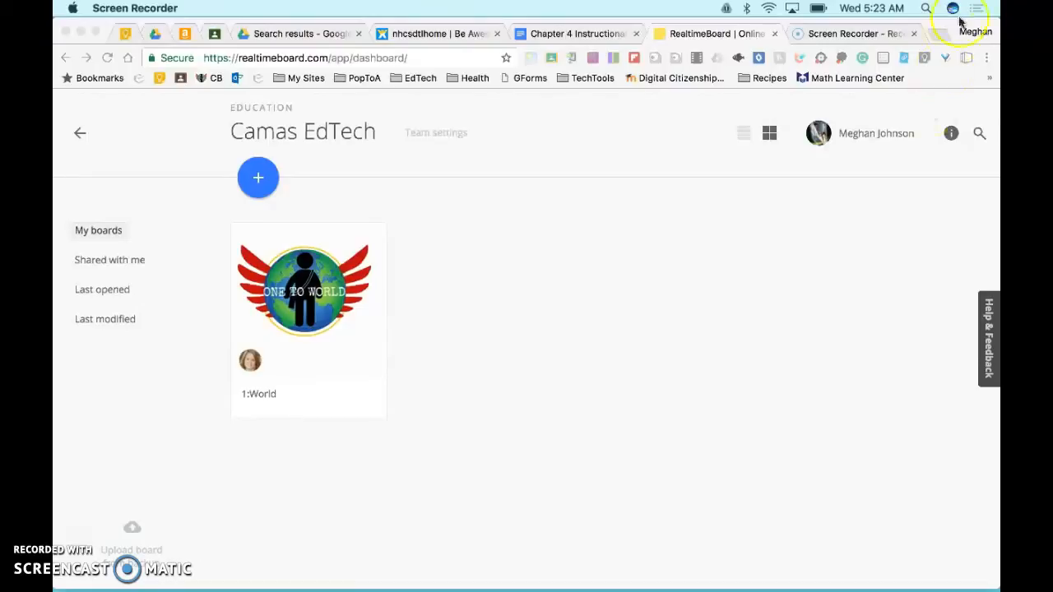
pyautogui.click(261, 177)
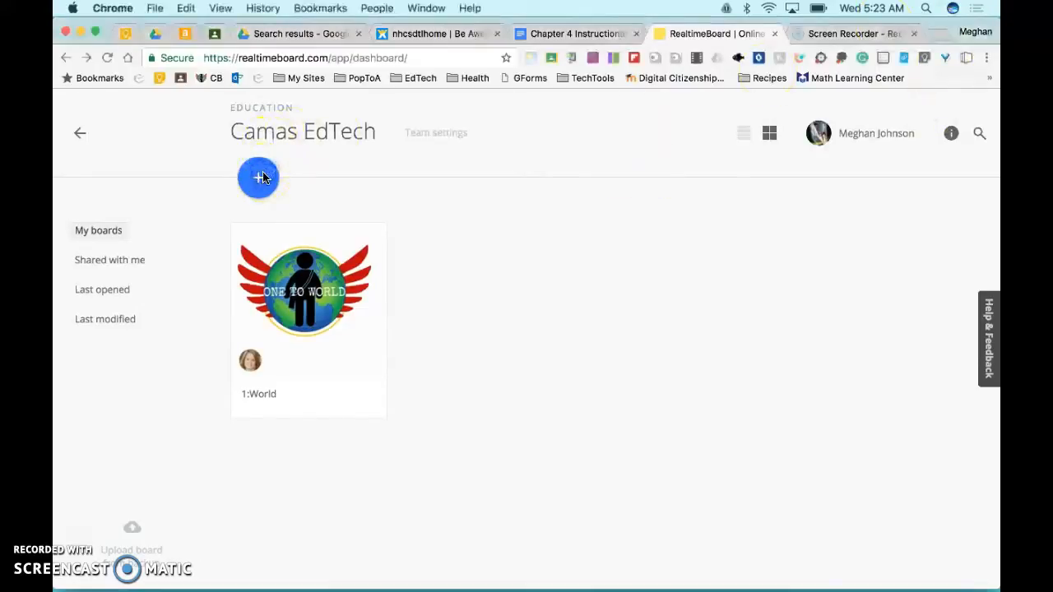
pyautogui.click(259, 179)
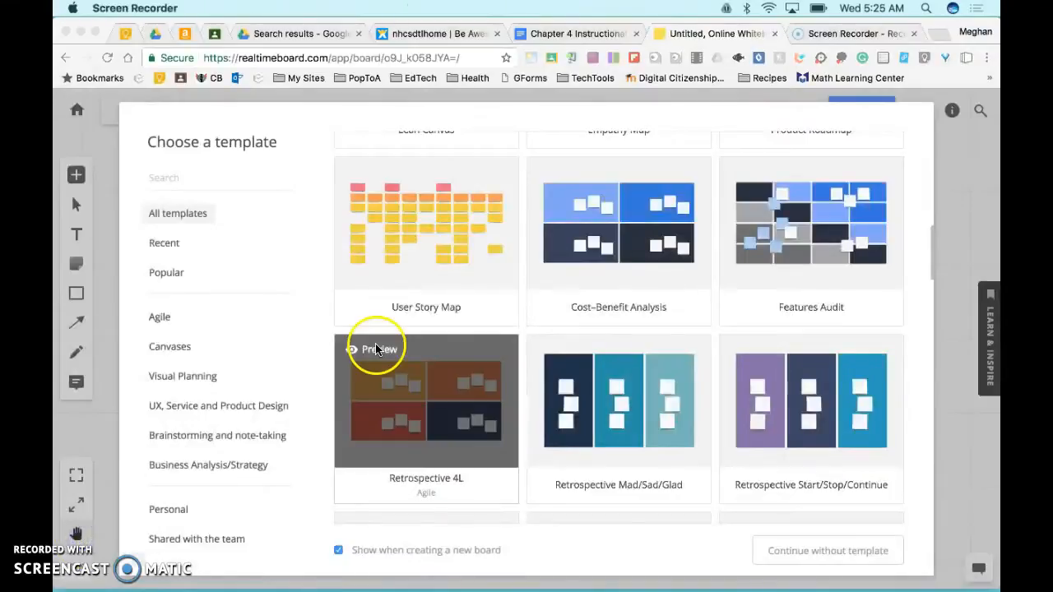
# Look through the full template gallery and continue to the new board without a template
pyautogui.scroll(-3, 457, 299)
pyautogui.scroll(-2, 456, 299)
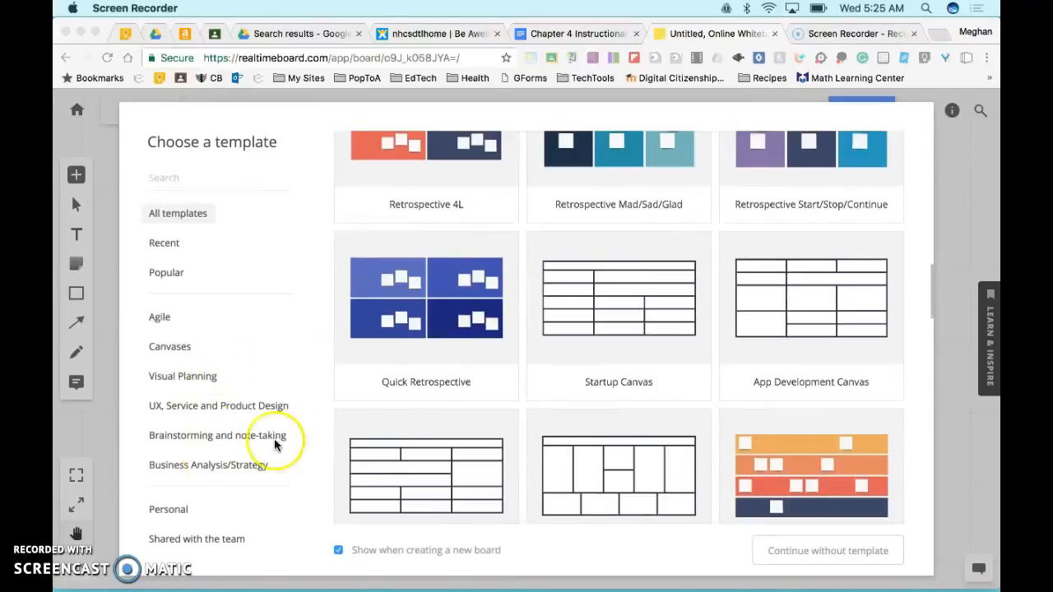
pyautogui.scroll(-3, 384, 438)
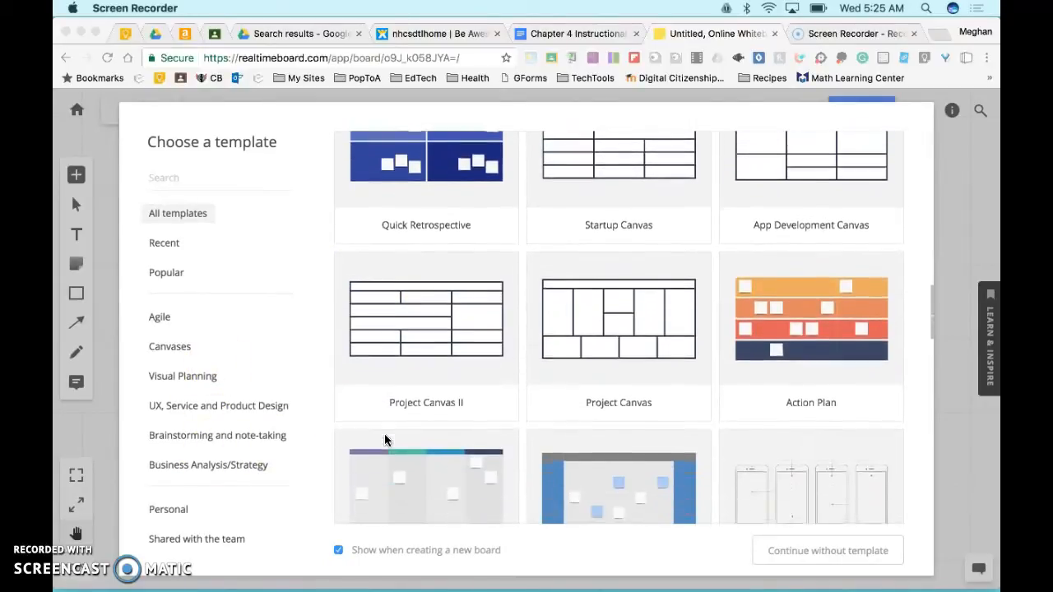
pyautogui.scroll(-3, 385, 440)
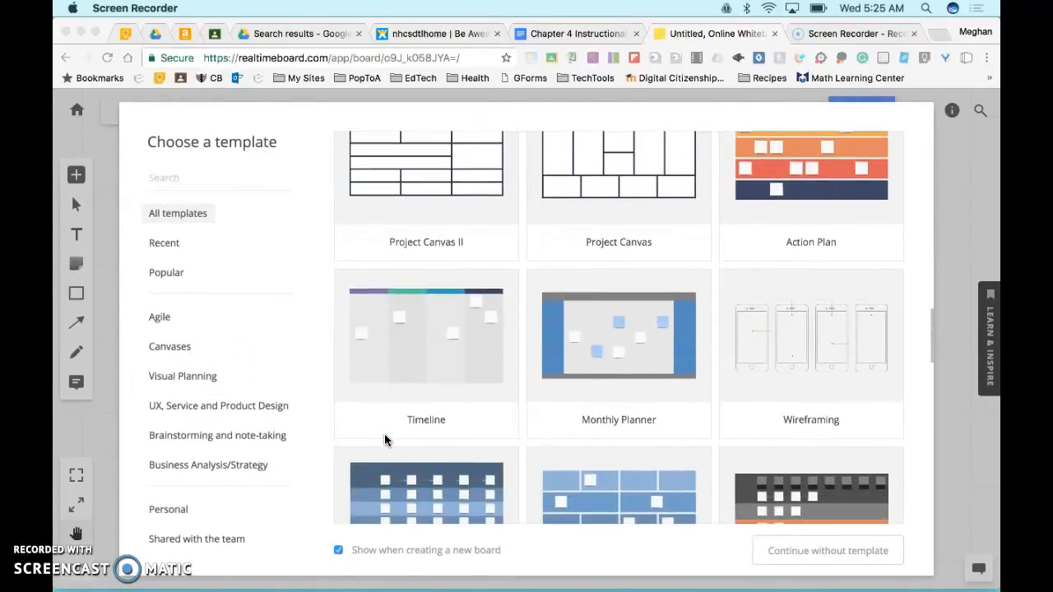
pyautogui.scroll(-4, 385, 440)
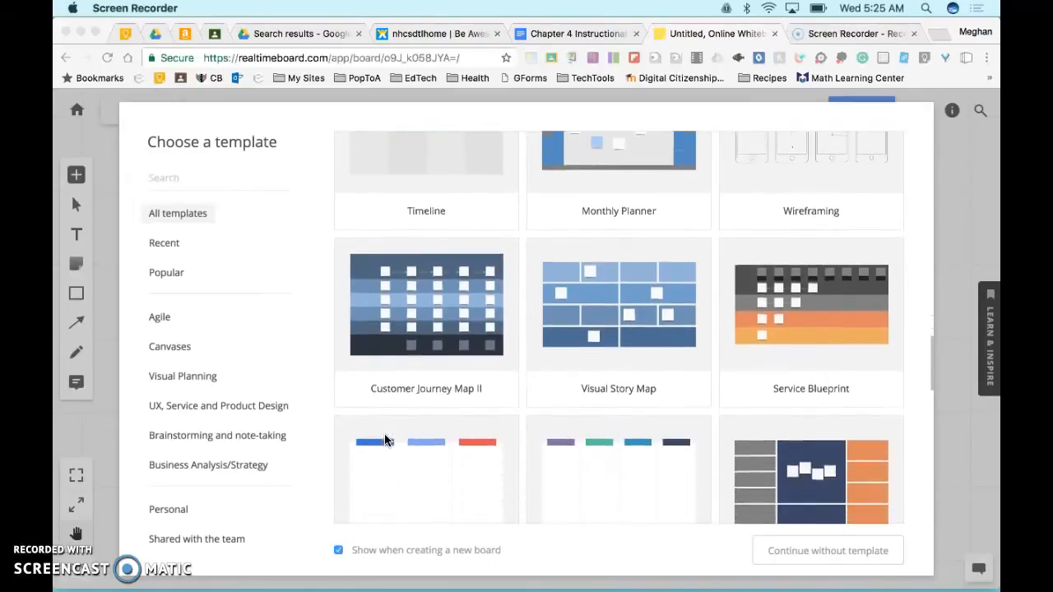
pyautogui.scroll(-4, 384, 440)
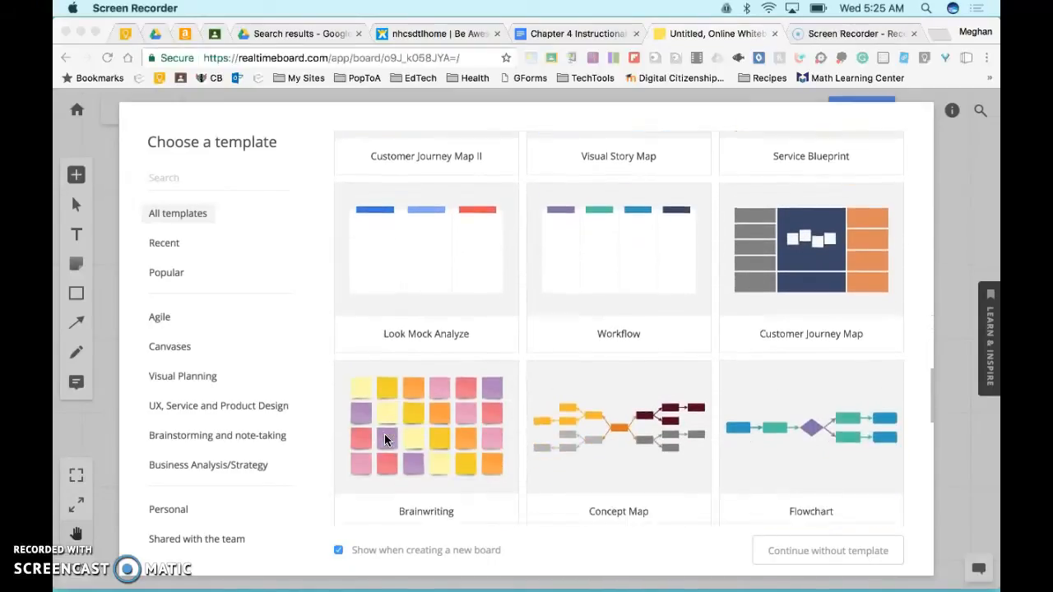
pyautogui.scroll(-1, 384, 440)
pyautogui.scroll(-1, 696, 477)
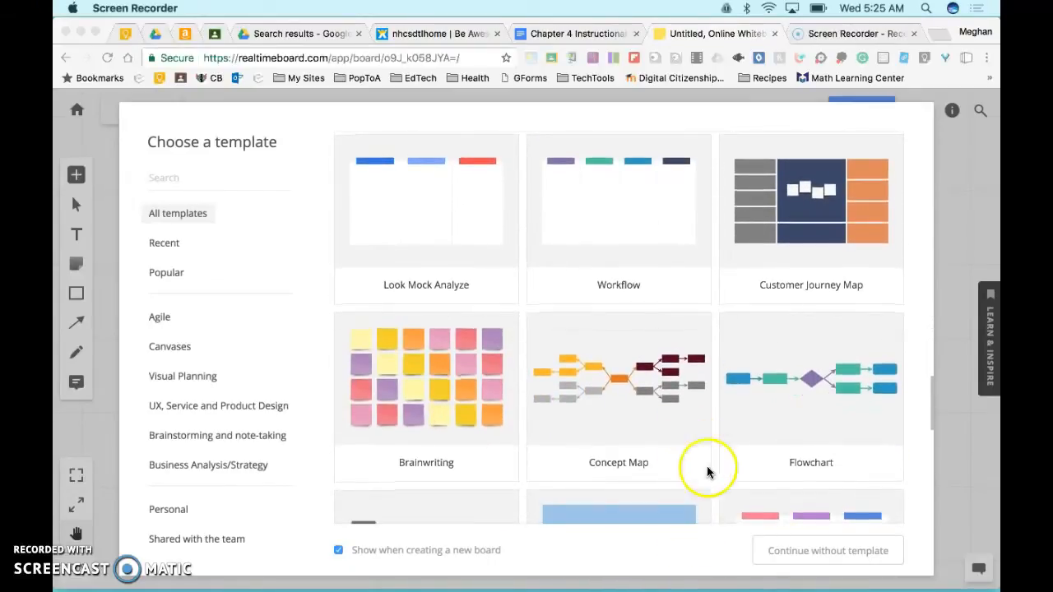
pyautogui.click(792, 559)
pyautogui.click(794, 557)
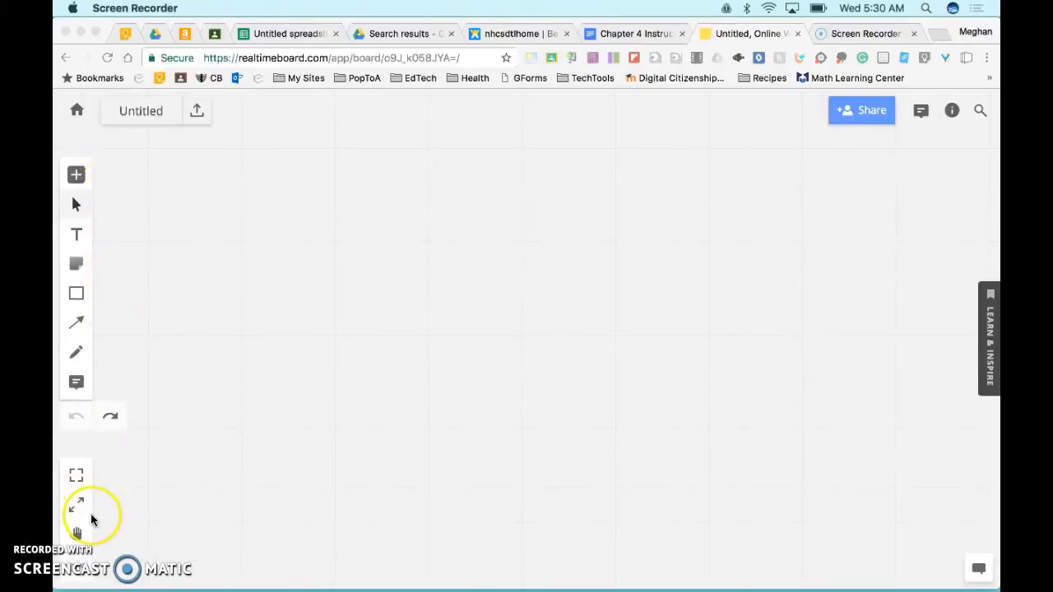
# Create the board's first frame and set its aspect ratio to 16:9
pyautogui.click(76, 476)
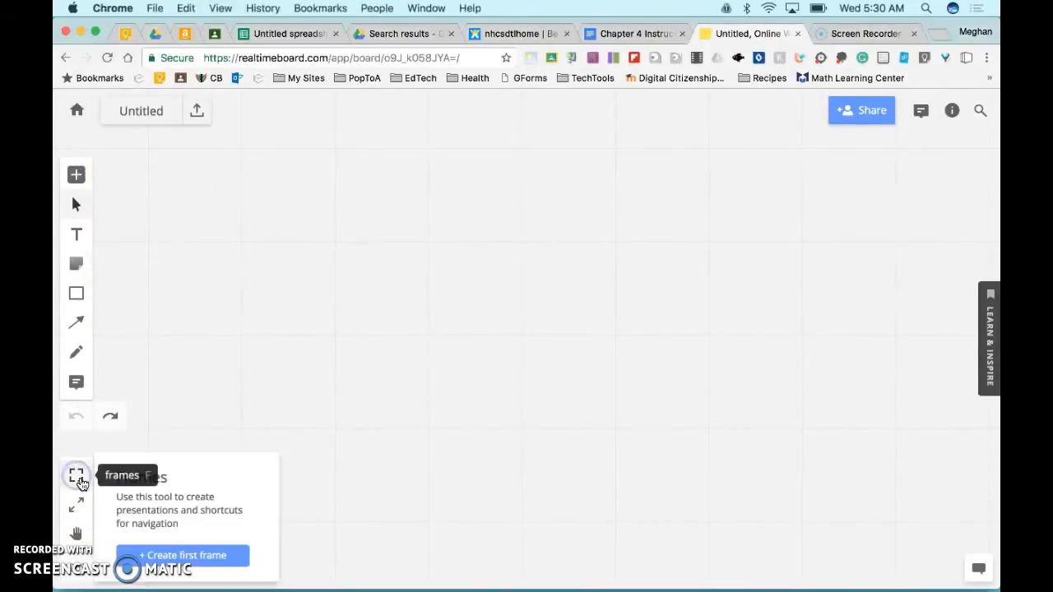
pyautogui.click(183, 556)
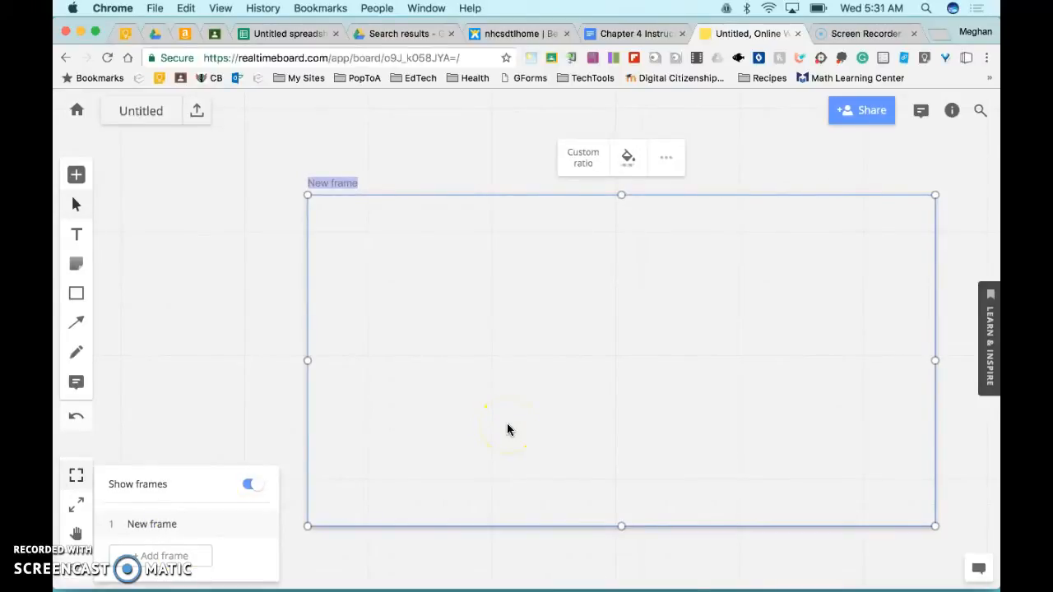
pyautogui.click(586, 158)
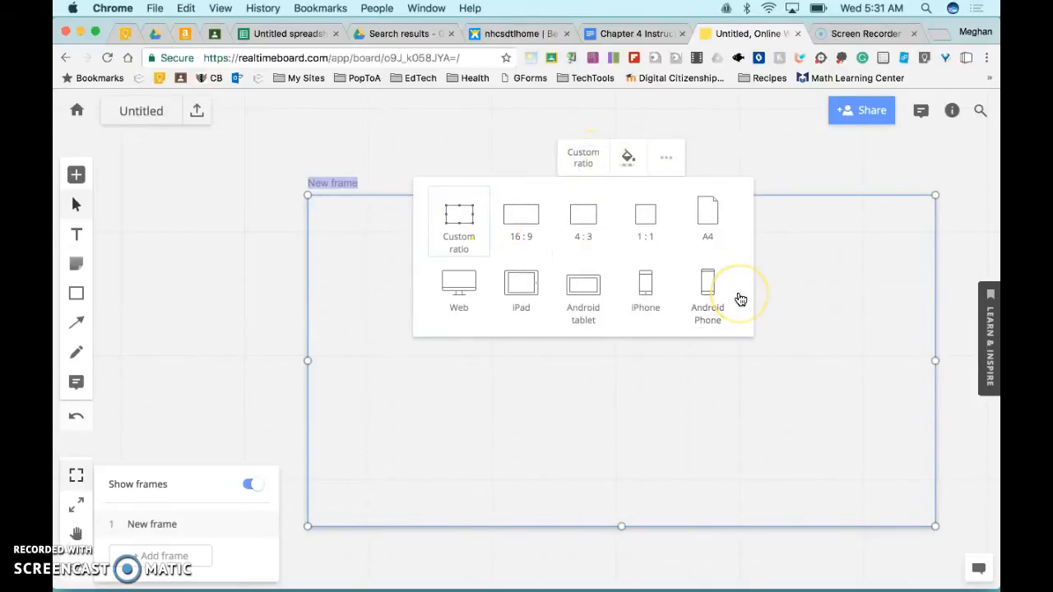
pyautogui.click(461, 228)
pyautogui.click(518, 217)
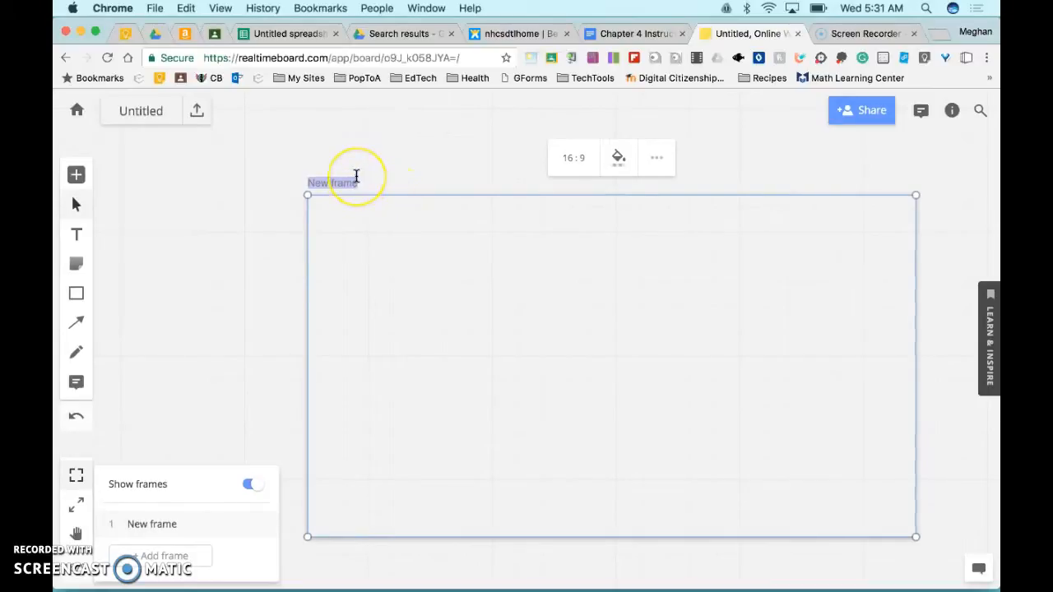
# Name the new frame POI
pyautogui.write('POI')
pyautogui.click(435, 153)
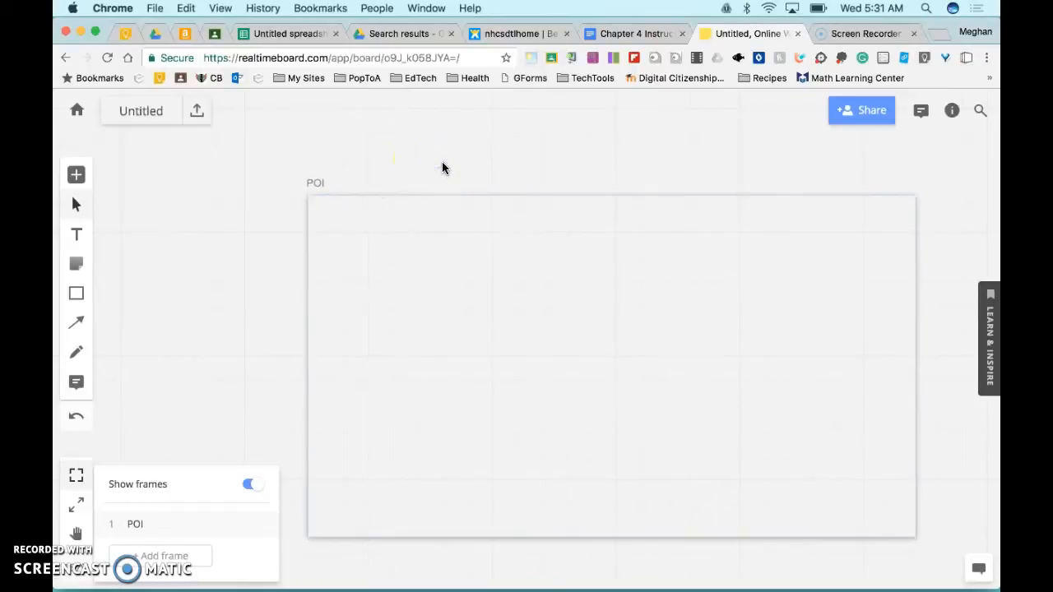
pyautogui.scroll(-5, 443, 168)
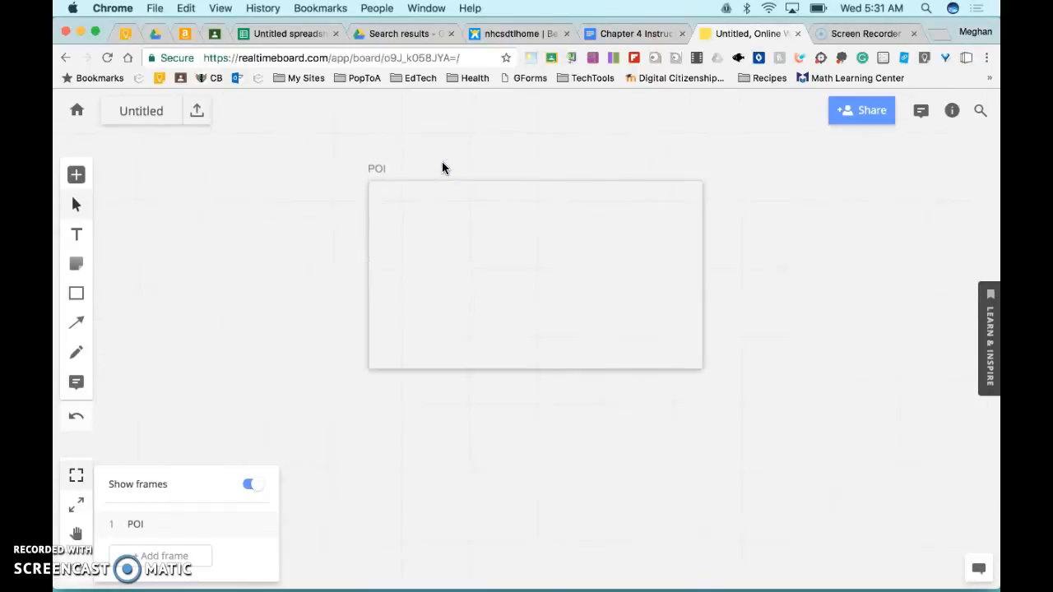
pyautogui.scroll(-2, 442, 167)
pyautogui.scroll(-2, 443, 168)
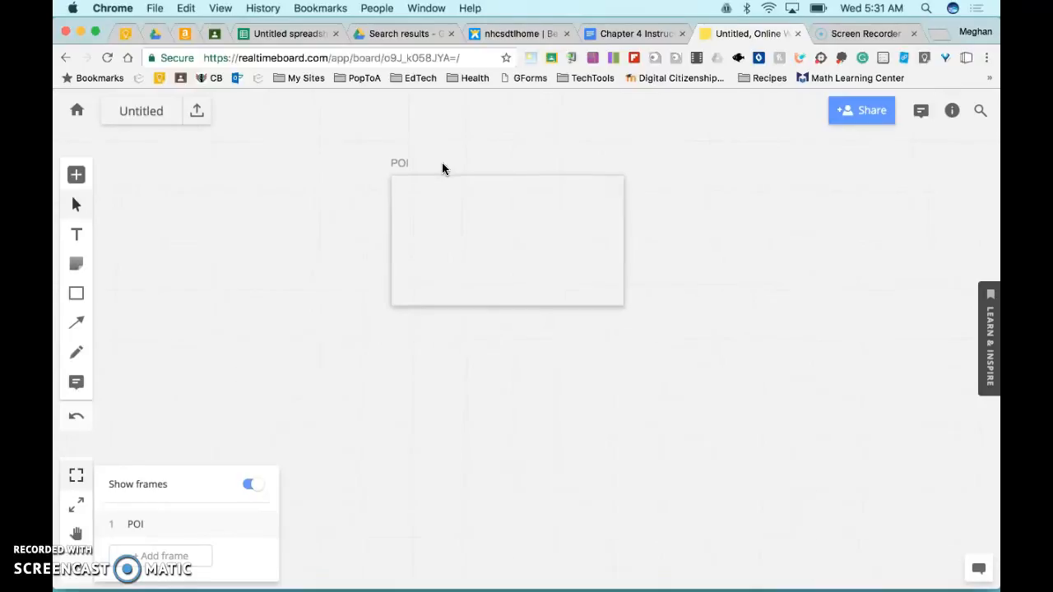
pyautogui.scroll(7, 442, 167)
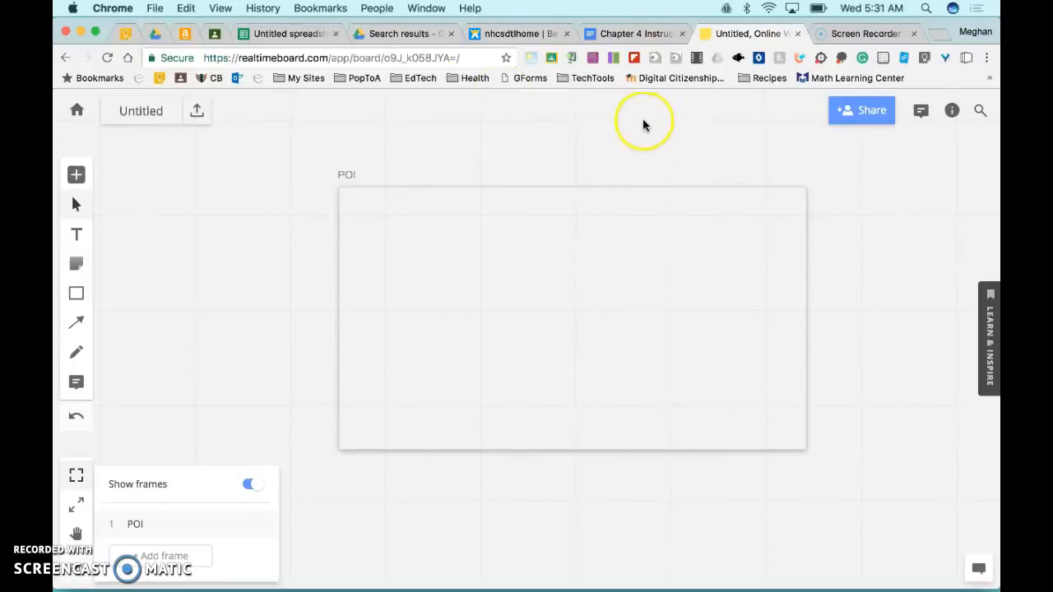
# Copy the place names in cells A1:A7 of the untitled Google Sheets spreadsheet and return to the RealtimeBoard board
pyautogui.click(291, 33)
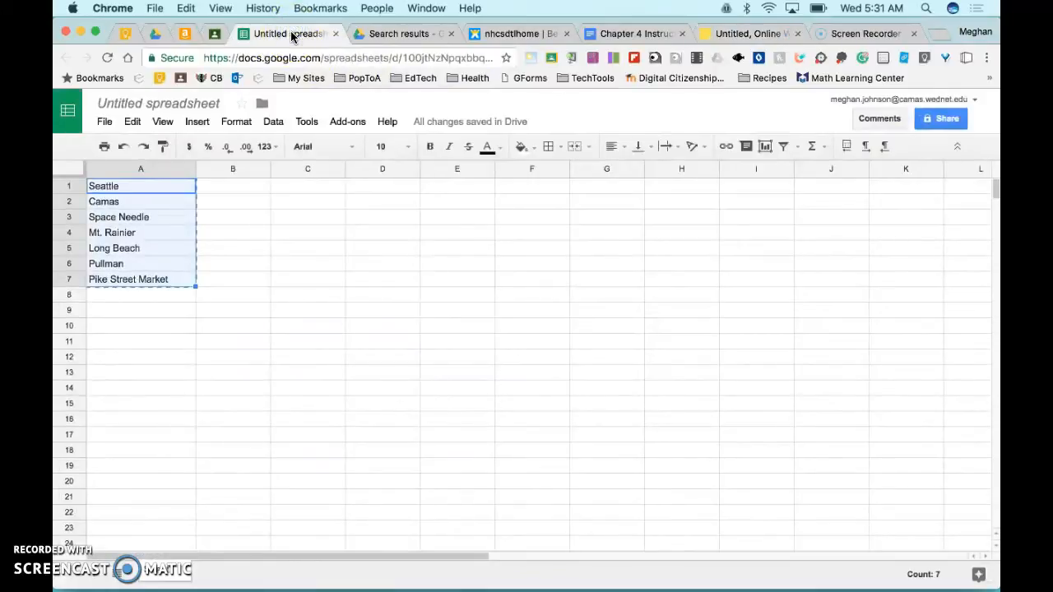
pyautogui.click(285, 195)
pyautogui.click(170, 191)
pyautogui.moveTo(170, 191); pyautogui.dragTo(168, 282)
pyautogui.rightClick(170, 256)
pyautogui.click(188, 288)
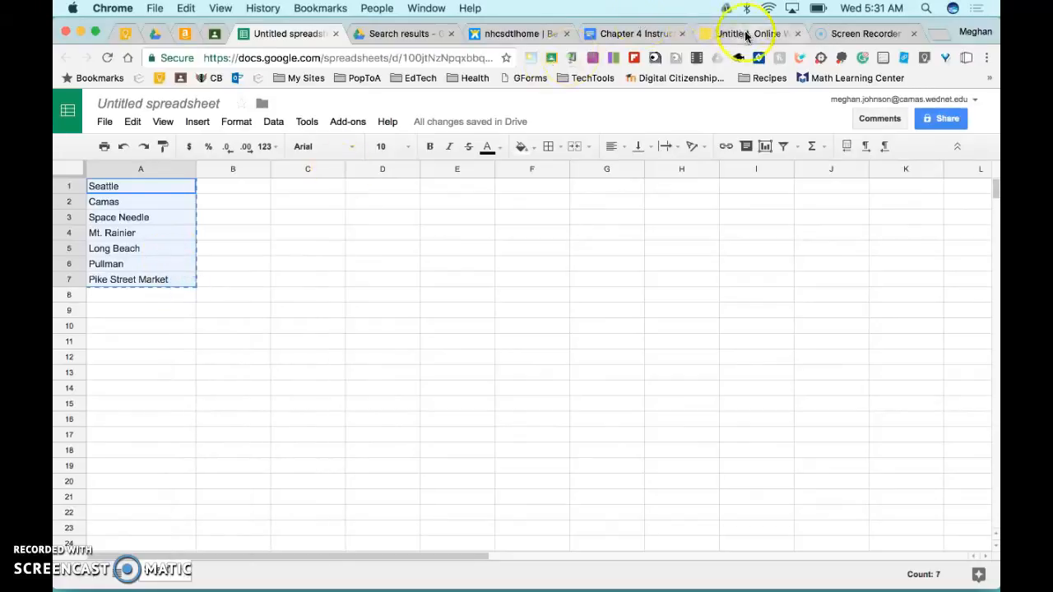
pyautogui.click(746, 35)
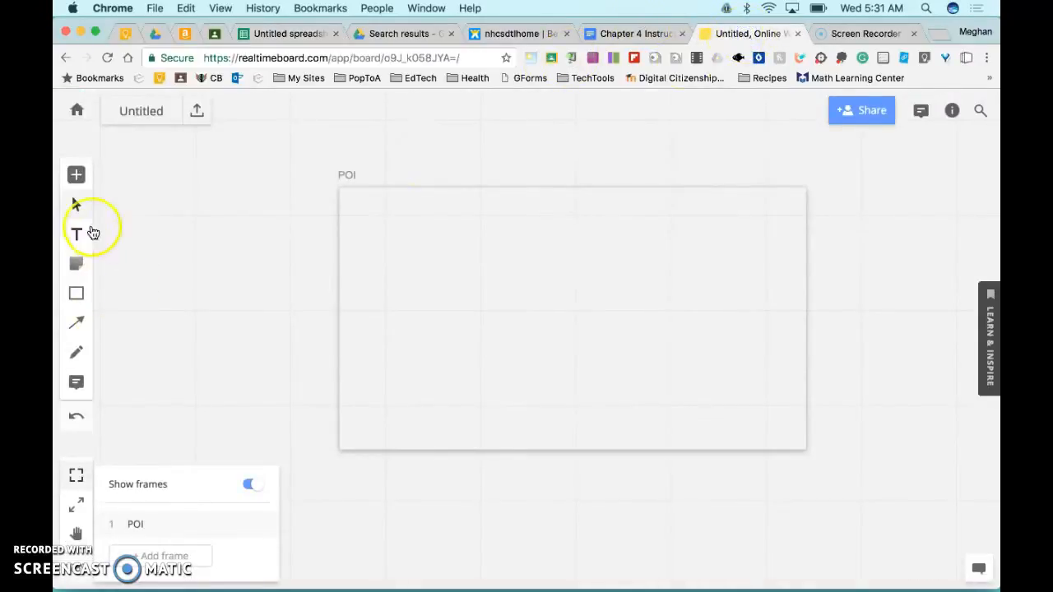
# Paste the copied place names onto the board as sticky notes
pyautogui.click(78, 205)
pyautogui.click(434, 274)
pyautogui.rightClick(434, 274)
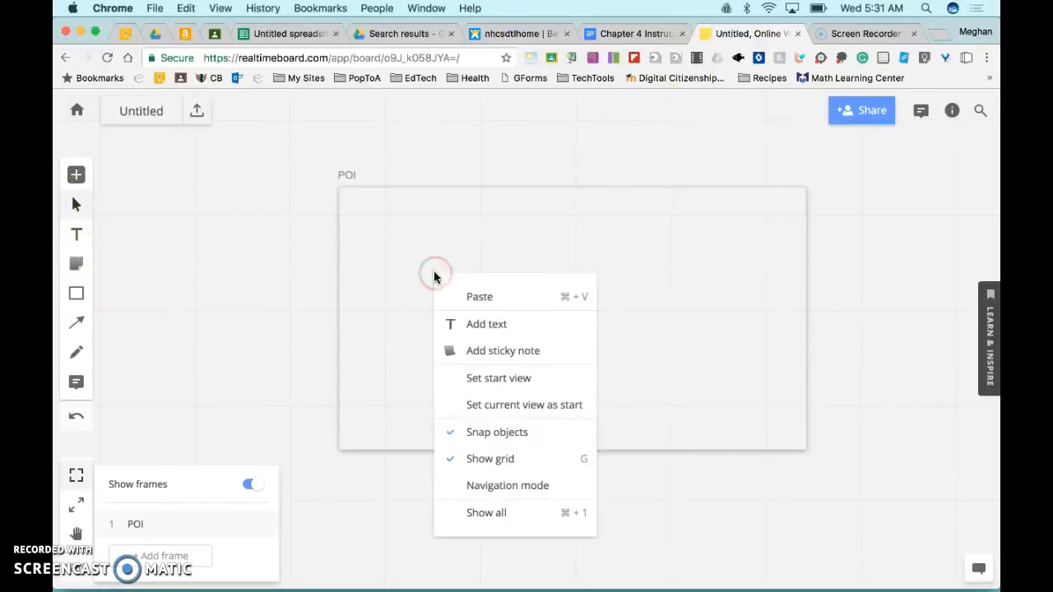
pyautogui.click(459, 296)
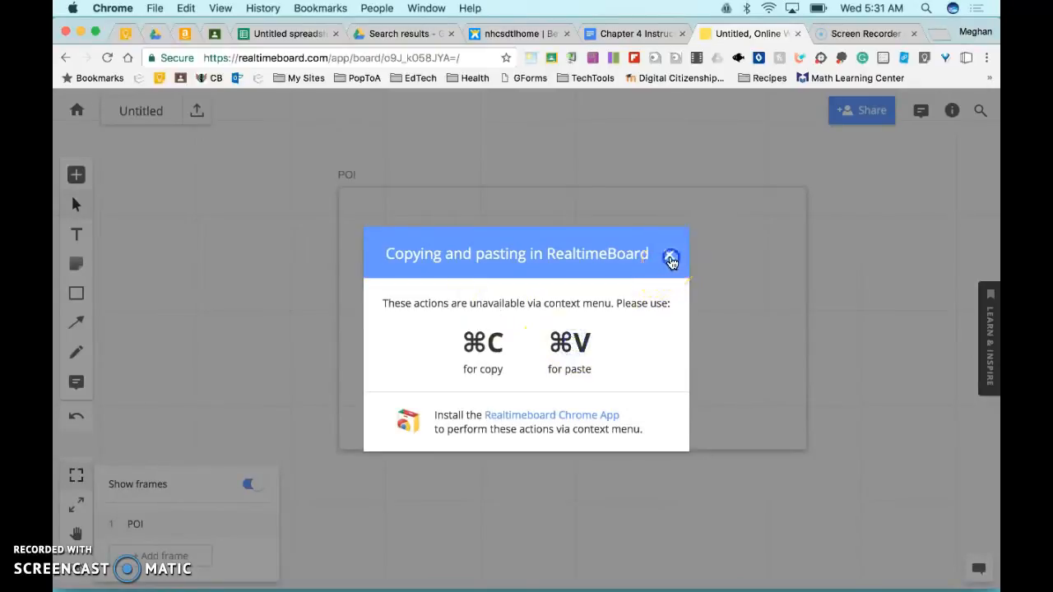
pyautogui.click(669, 256)
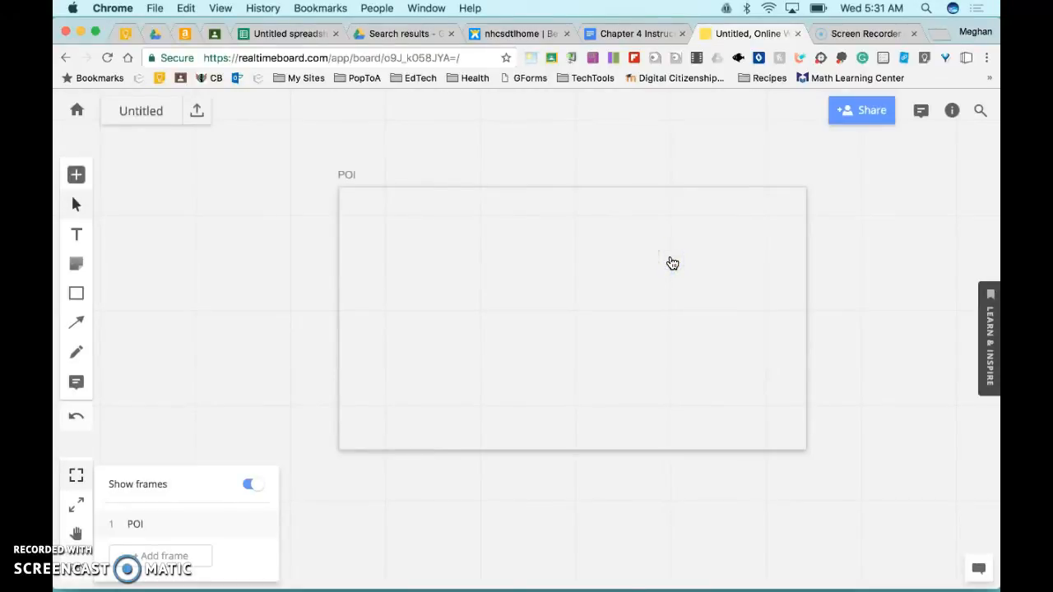
pyautogui.press('super+v')
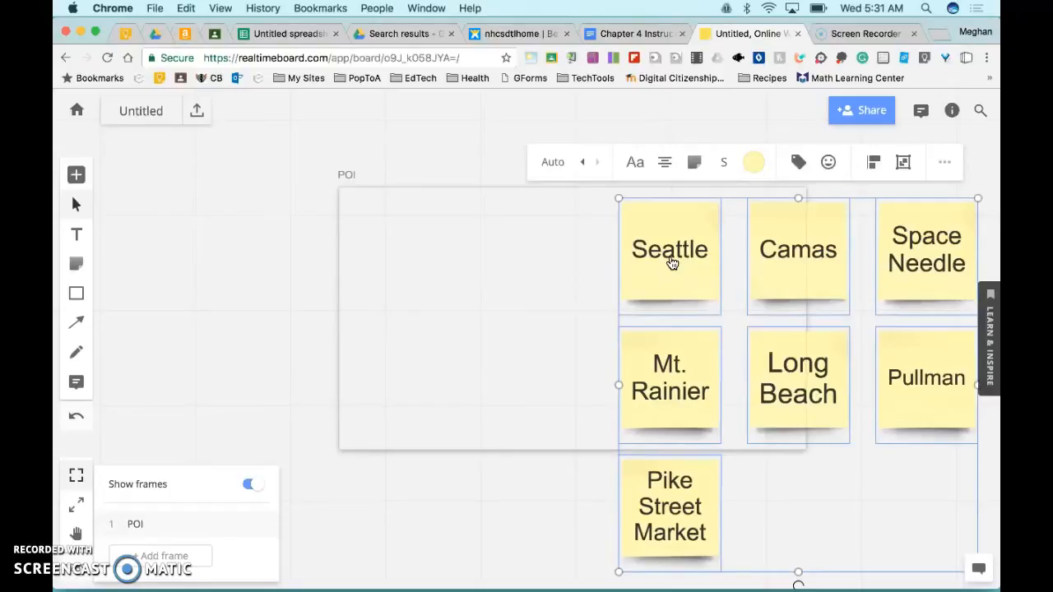
# Move and resize the pasted place-name notes to fit inside the POI frame, and recolour them green
pyautogui.moveTo(621, 200); pyautogui.dragTo(382, 220)
pyautogui.moveTo(527, 367); pyautogui.dragTo(590, 424)
pyautogui.click(483, 161)
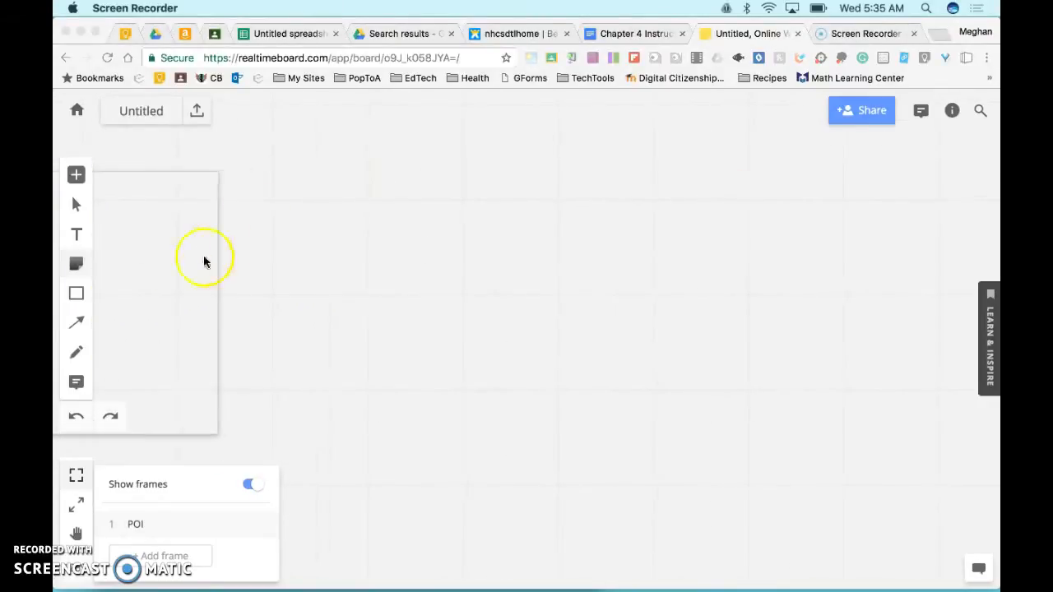
# Draw a large rectangle to the right of the POI frame and label it Animals
pyautogui.click(77, 295)
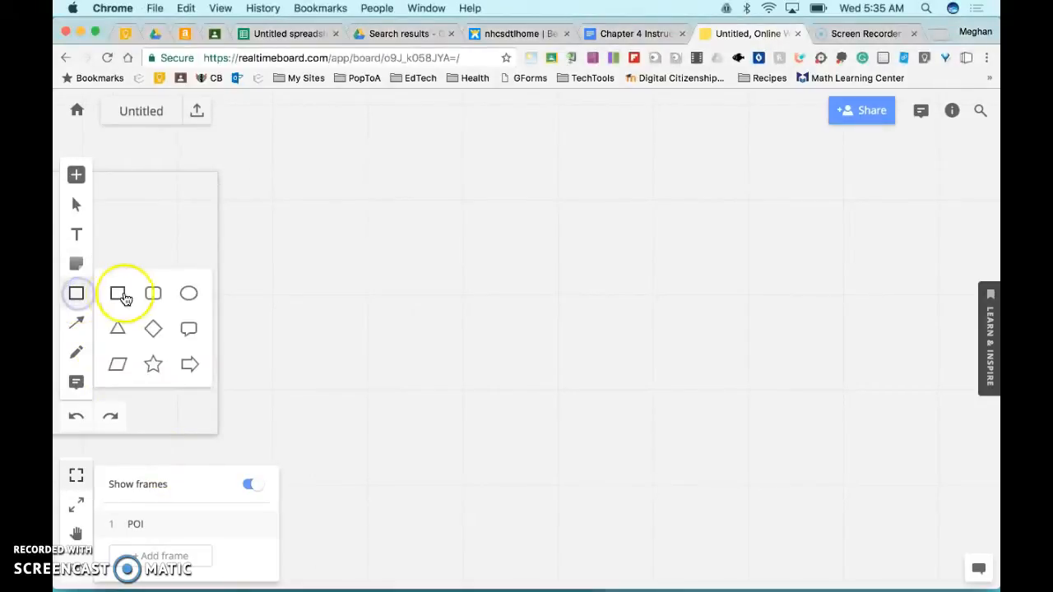
pyautogui.click(120, 295)
pyautogui.moveTo(276, 186); pyautogui.dragTo(801, 425)
pyautogui.click(686, 349)
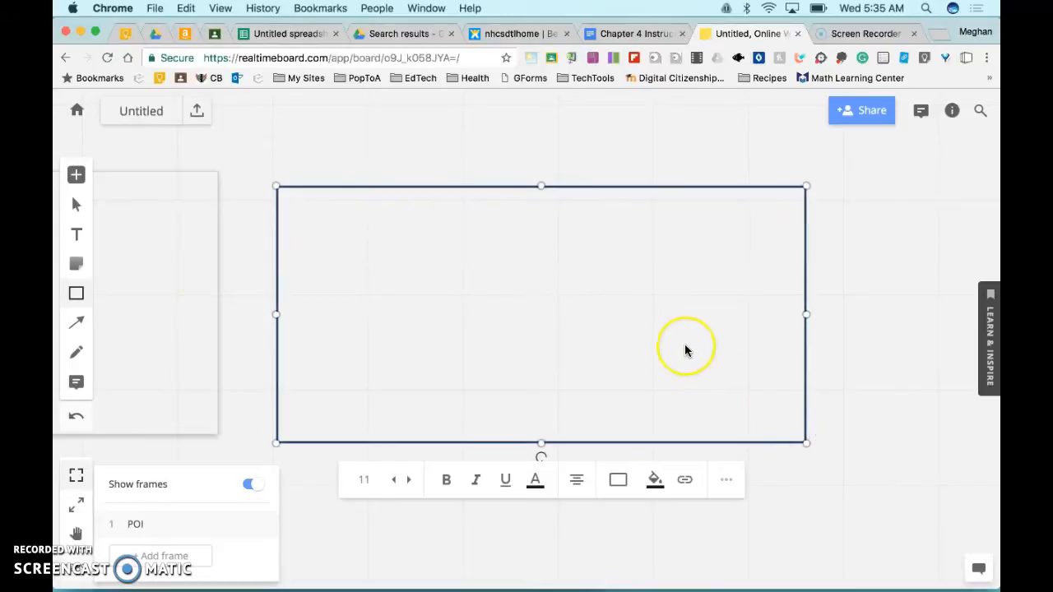
pyautogui.write('Animals')
# Give the Animals rectangle a thick indigo-blue border with no fill
pyautogui.click(579, 483)
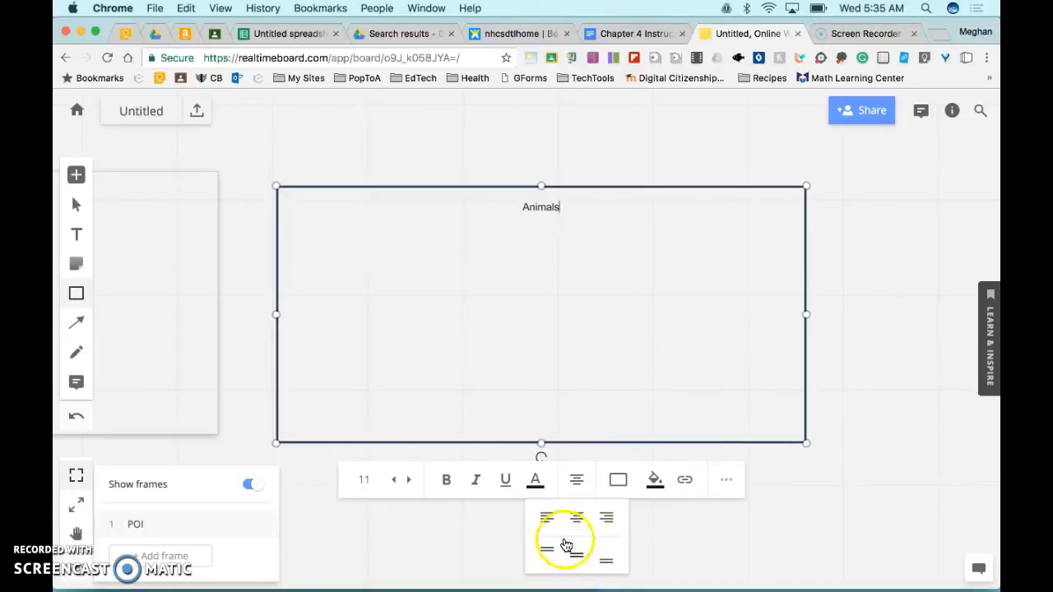
pyautogui.click(620, 481)
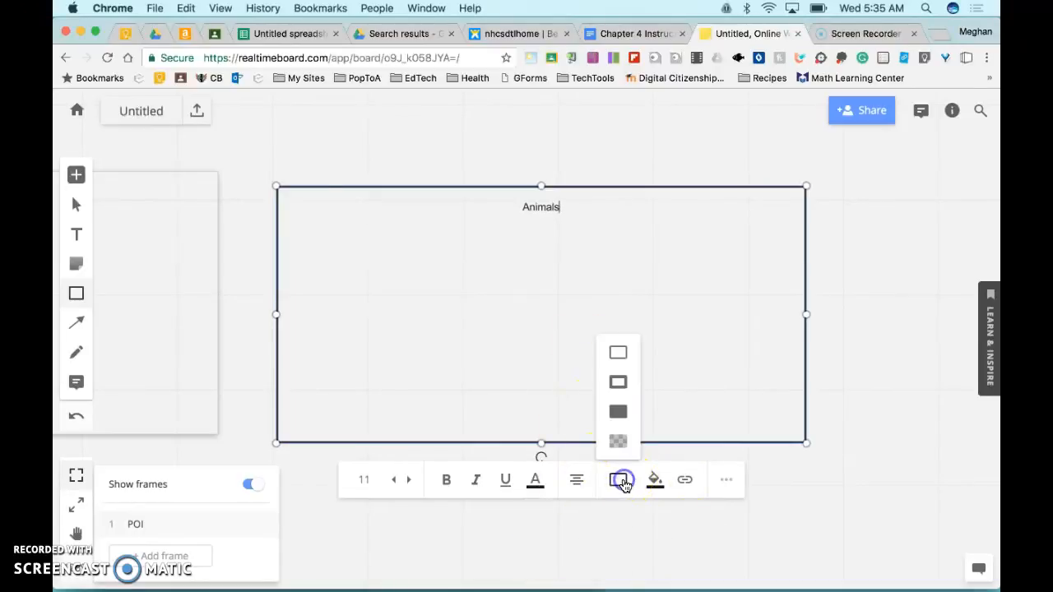
pyautogui.click(623, 414)
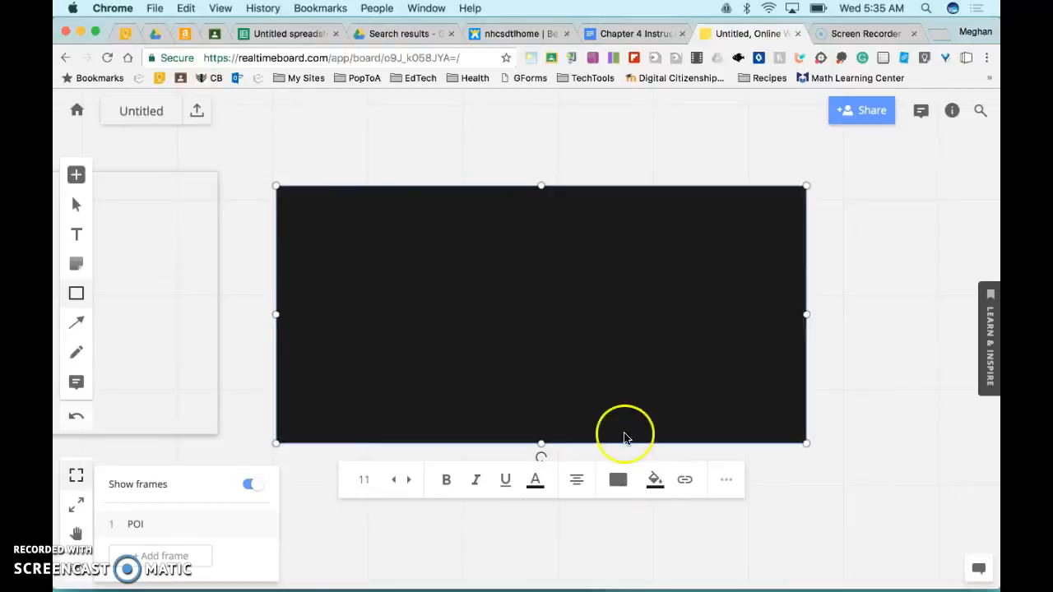
pyautogui.click(618, 479)
pyautogui.click(617, 382)
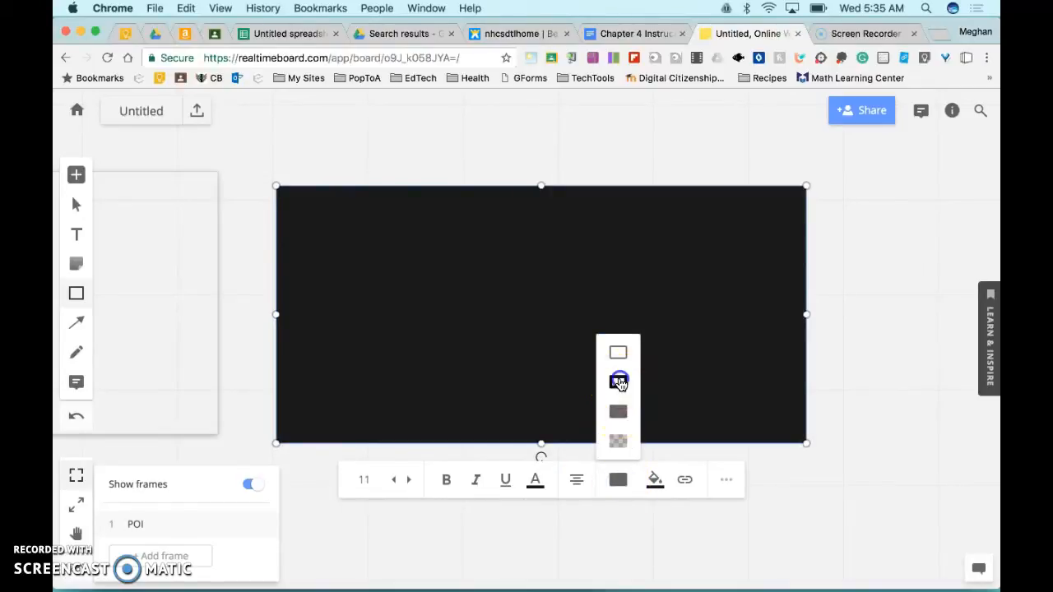
pyautogui.click(653, 479)
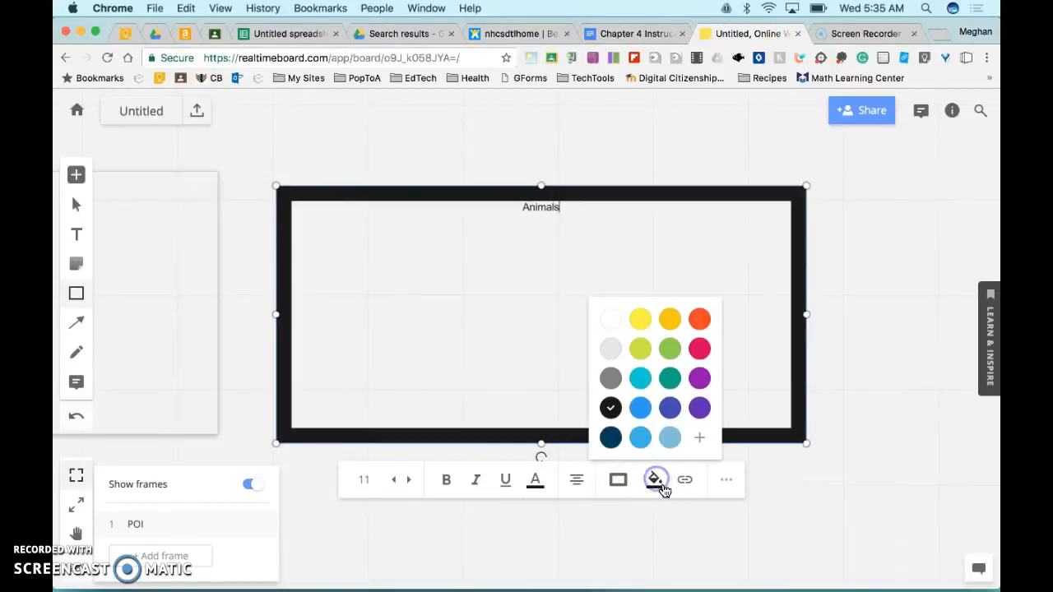
pyautogui.click(670, 419)
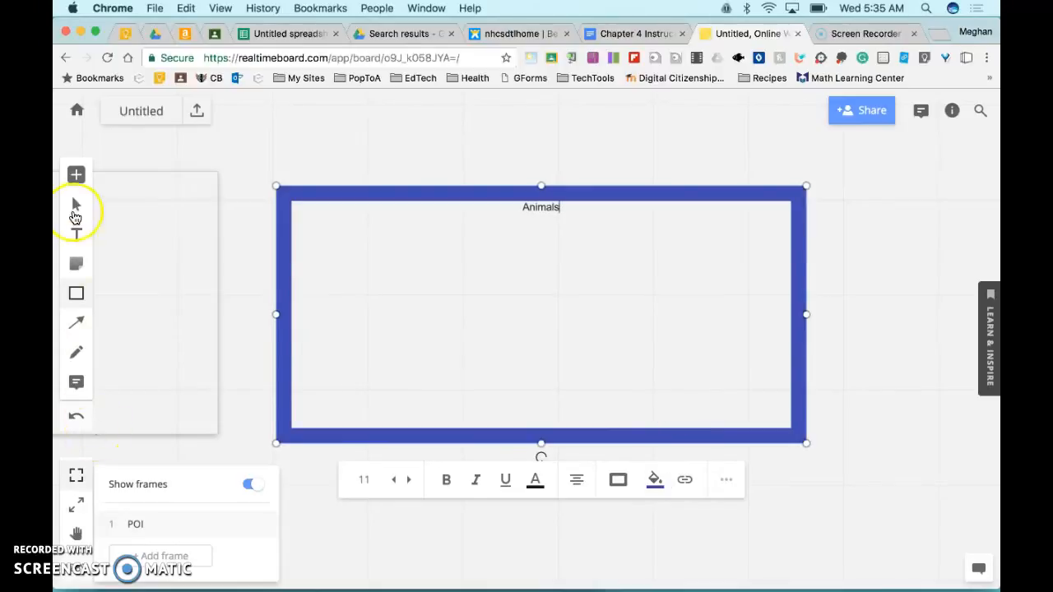
# Search IconFinder for orca and place the black orca icon in the upper-right corner of the Animals rectangle
pyautogui.click(76, 174)
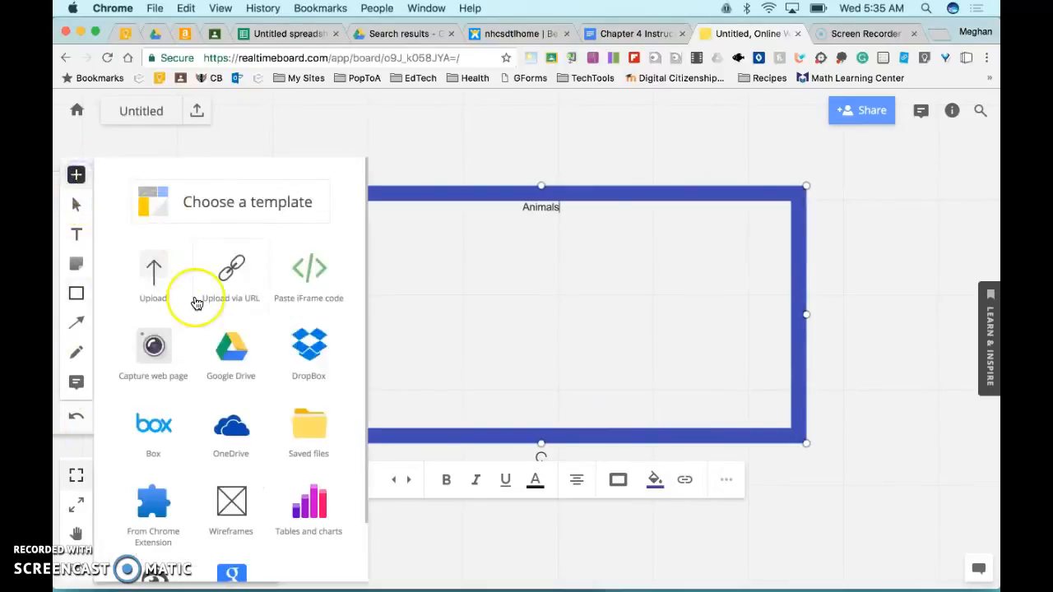
pyautogui.scroll(-2, 197, 304)
pyautogui.scroll(2, 193, 301)
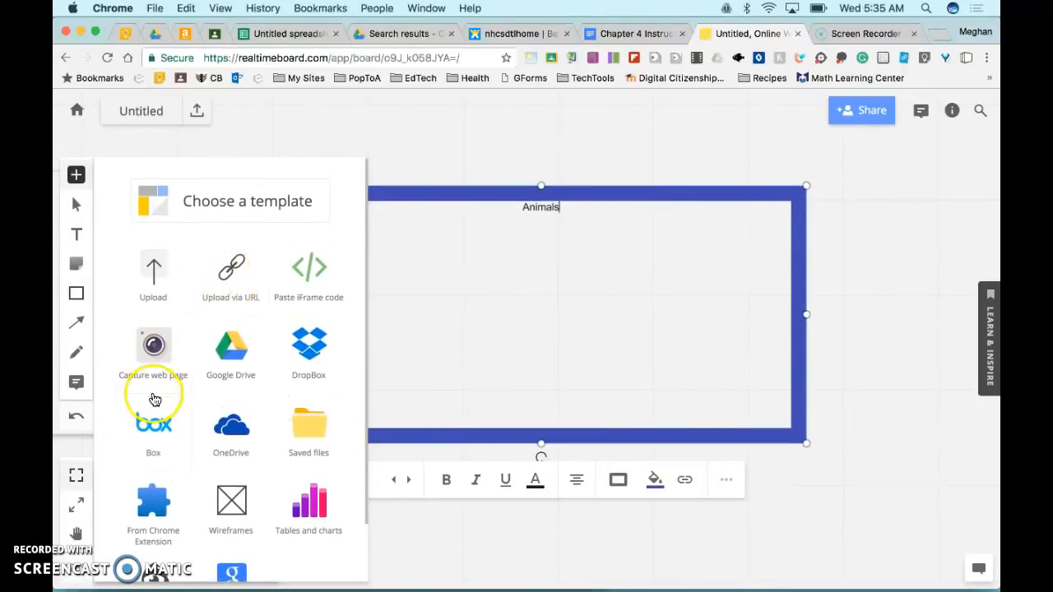
pyautogui.scroll(-2, 153, 400)
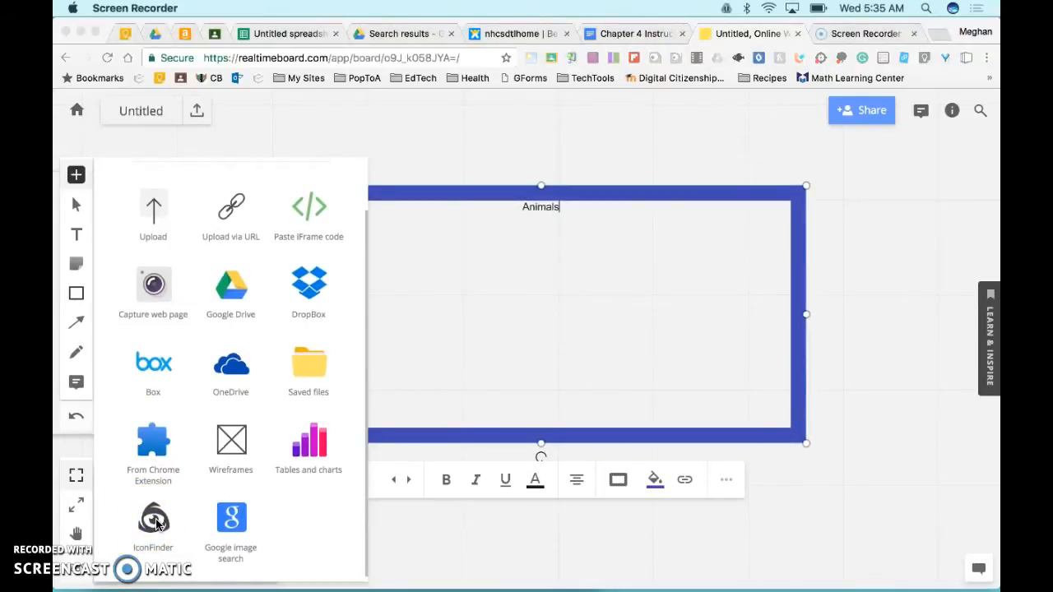
pyautogui.click(156, 524)
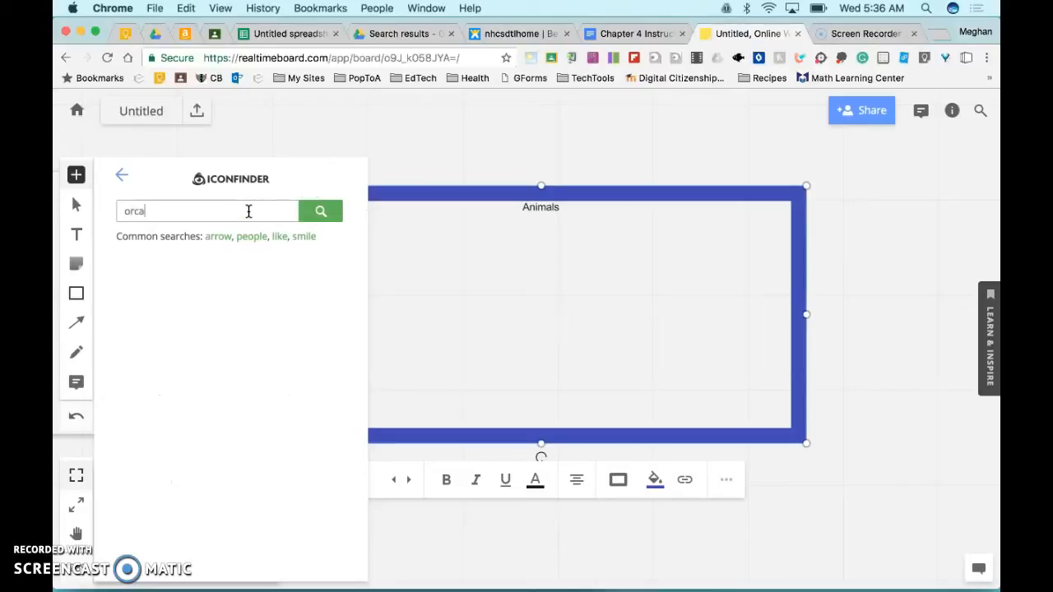
pyautogui.click(321, 211)
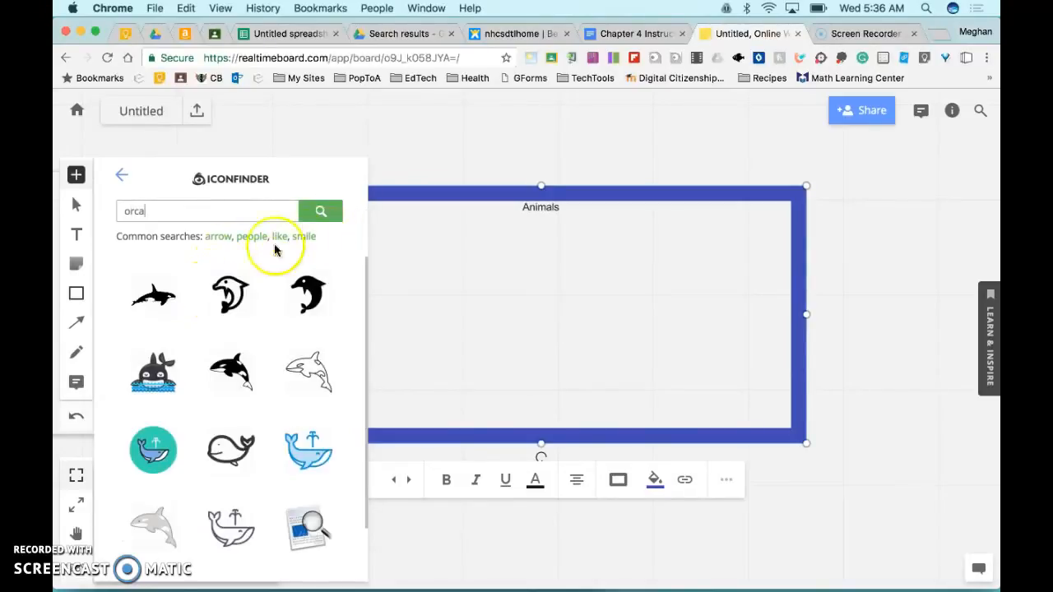
pyautogui.moveTo(161, 300); pyautogui.dragTo(745, 231)
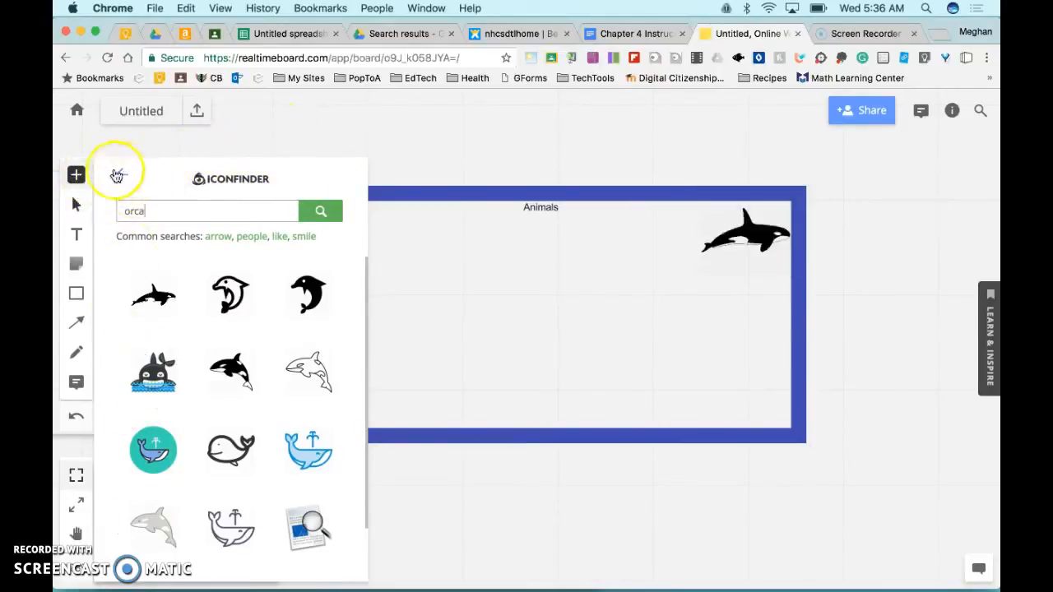
pyautogui.click(77, 175)
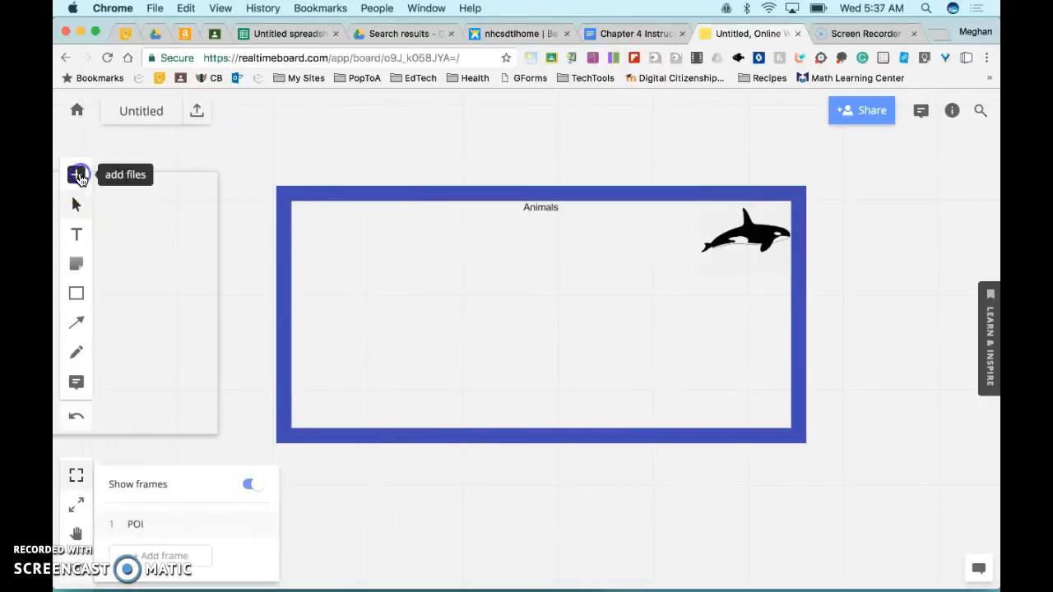
pyautogui.click(120, 174)
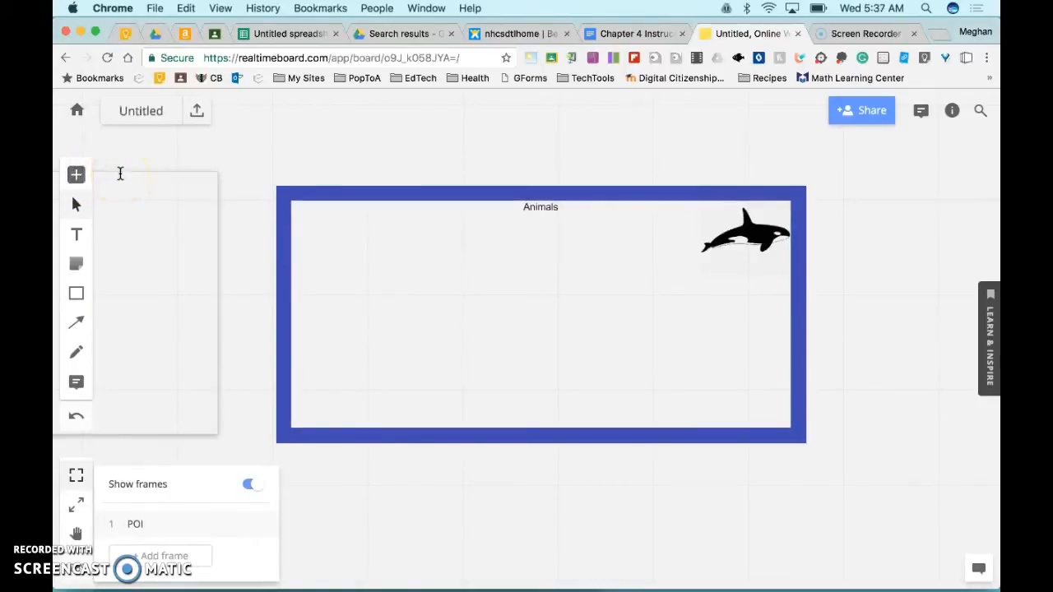
# Bulk-add four sticky notes reading Orca, Marmot, Deer and Eagle inside the Animals rectangle
pyautogui.click(72, 266)
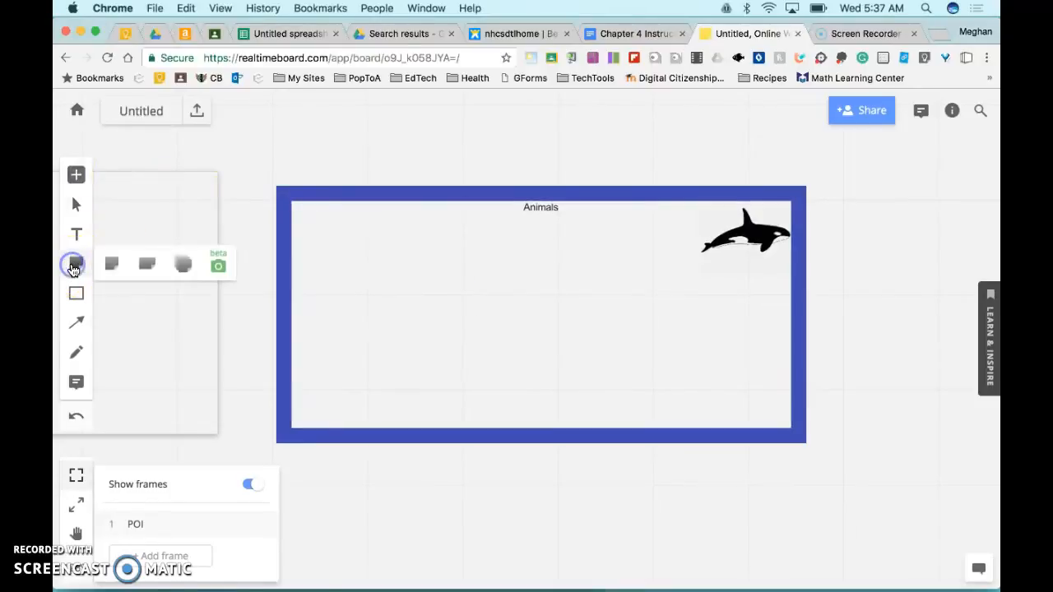
pyautogui.click(184, 263)
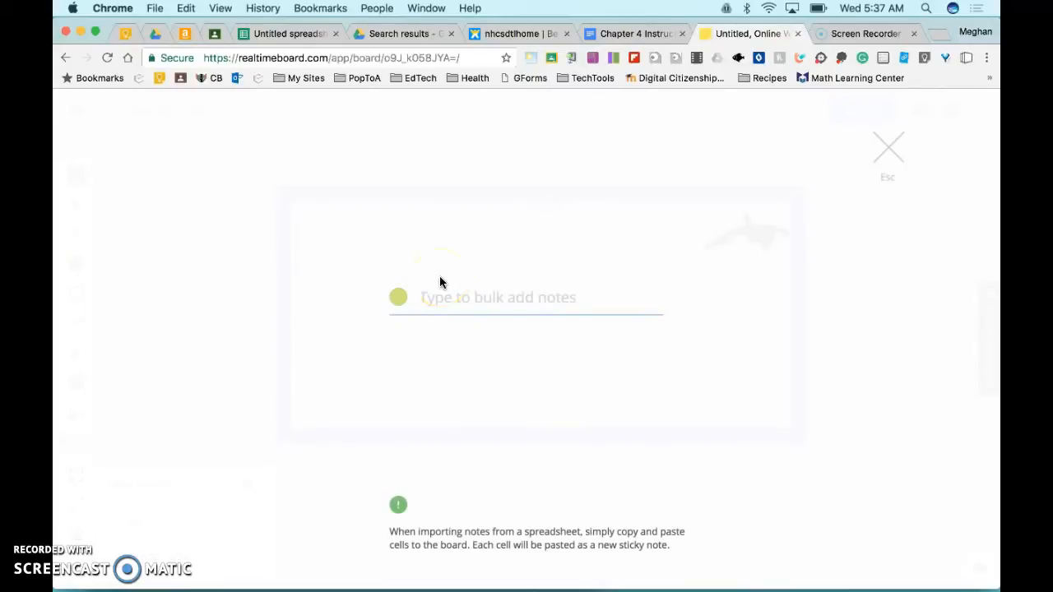
pyautogui.write('Orca')
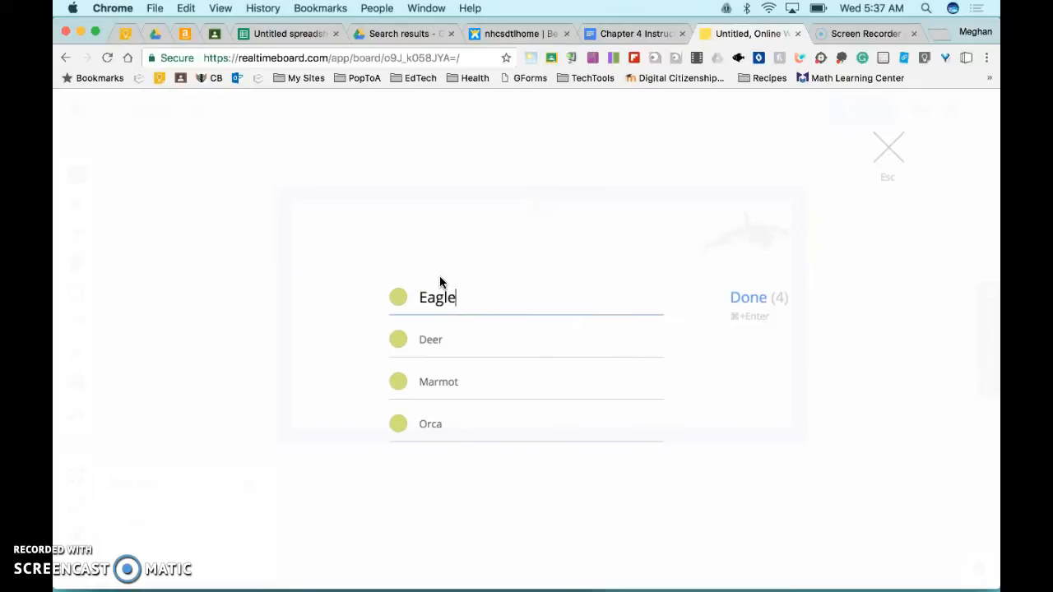
pyautogui.click(591, 380)
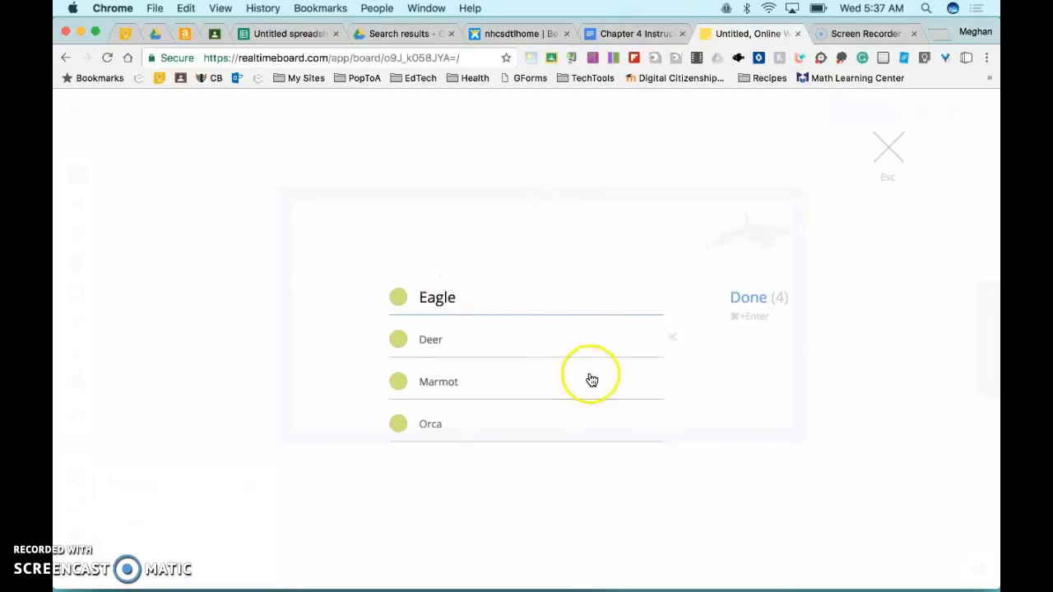
pyautogui.click(752, 301)
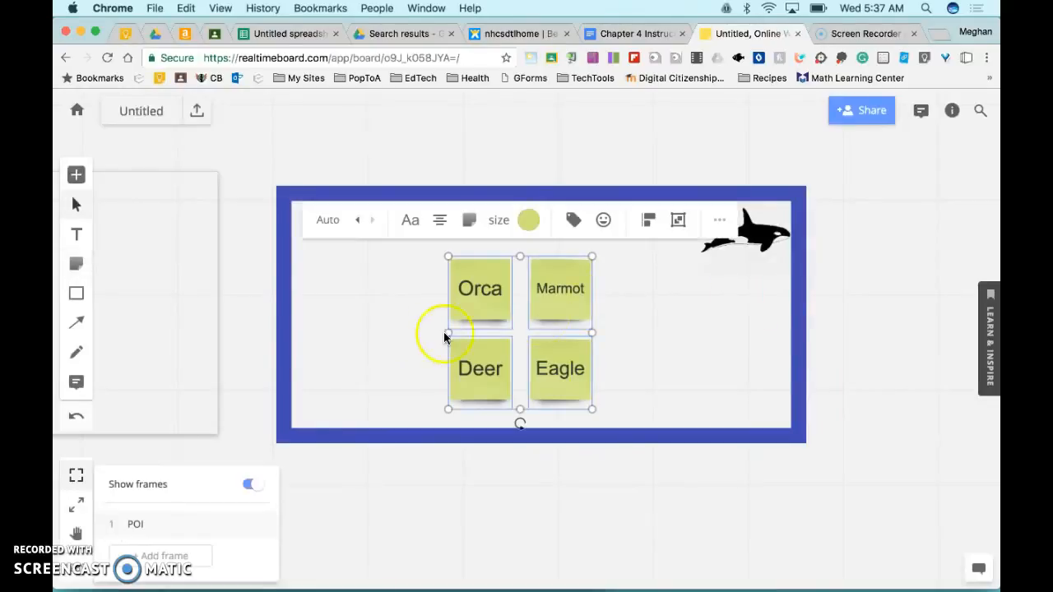
# Recolour the four animal notes light yellow and attach a new red tag named Animals to them
pyautogui.click(531, 221)
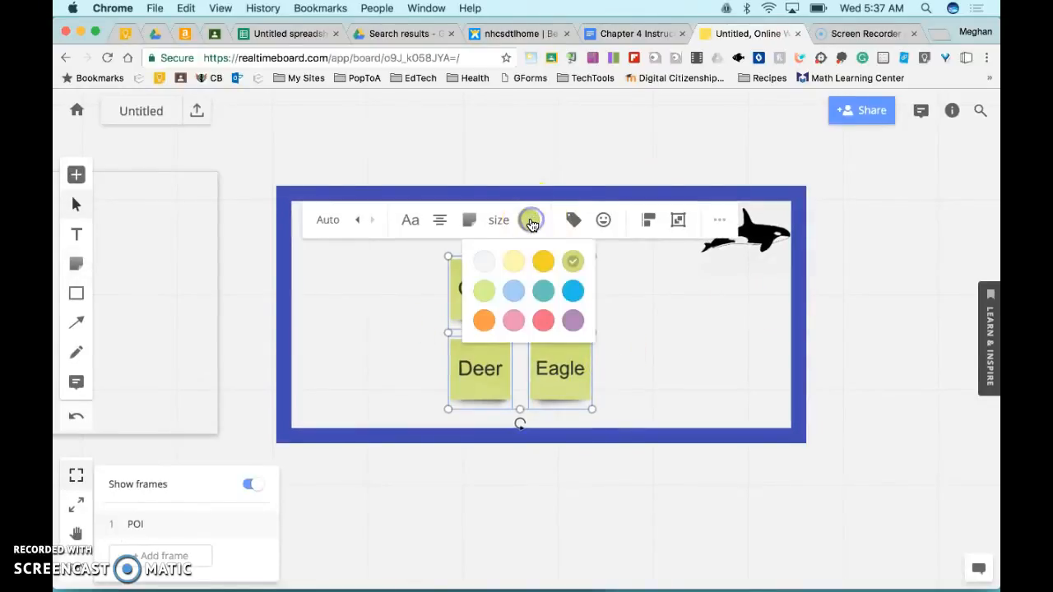
pyautogui.click(518, 265)
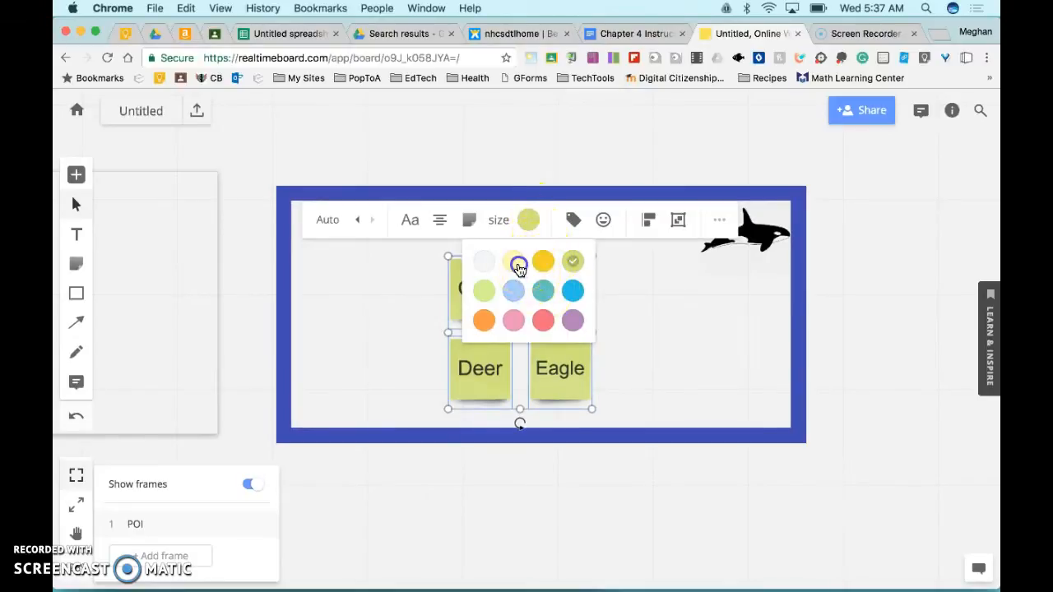
pyautogui.click(573, 220)
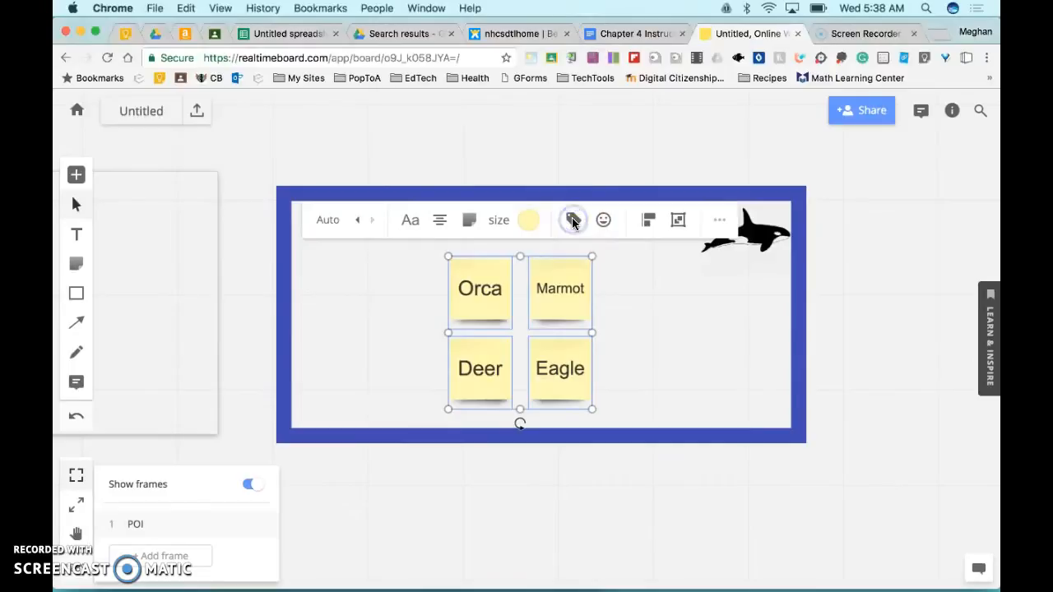
pyautogui.click(573, 220)
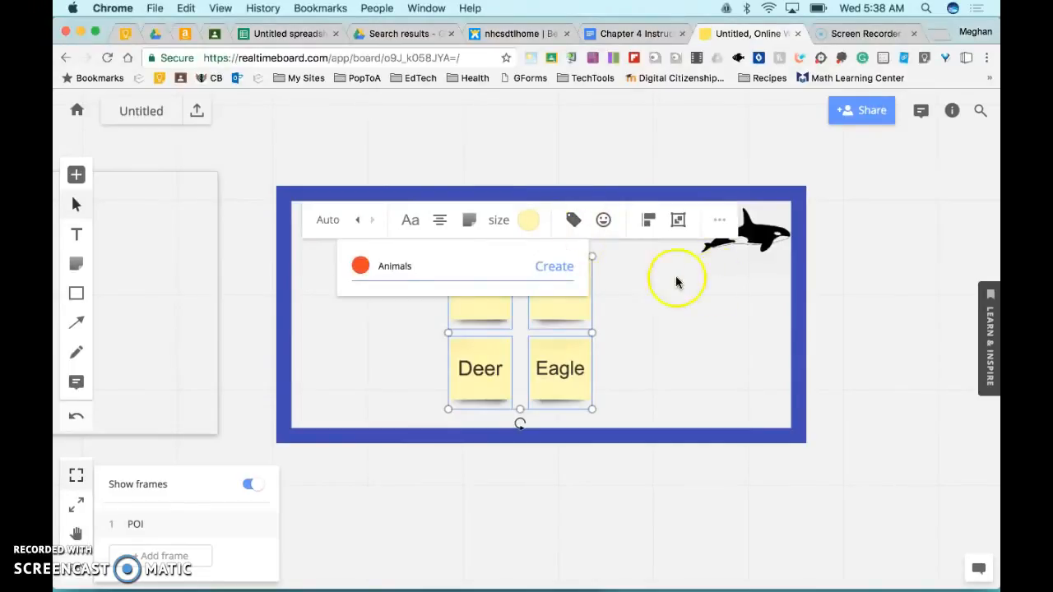
pyautogui.click(558, 265)
pyautogui.click(663, 331)
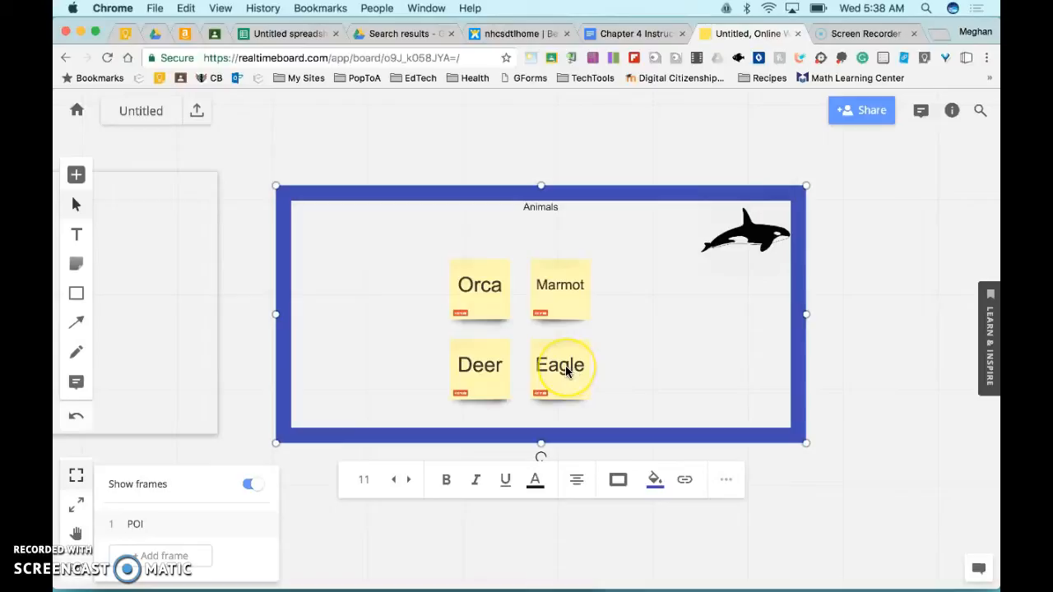
# Draw an oval to the right of the Animals rectangle and label it Plants
pyautogui.scroll(-3, 421, 306)
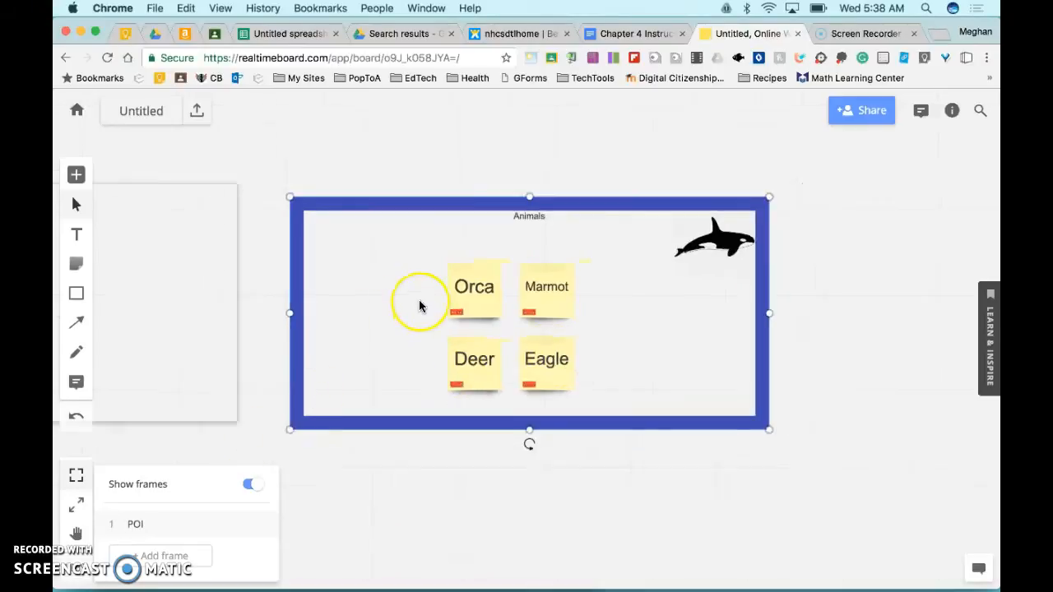
pyautogui.scroll(-3, 419, 306)
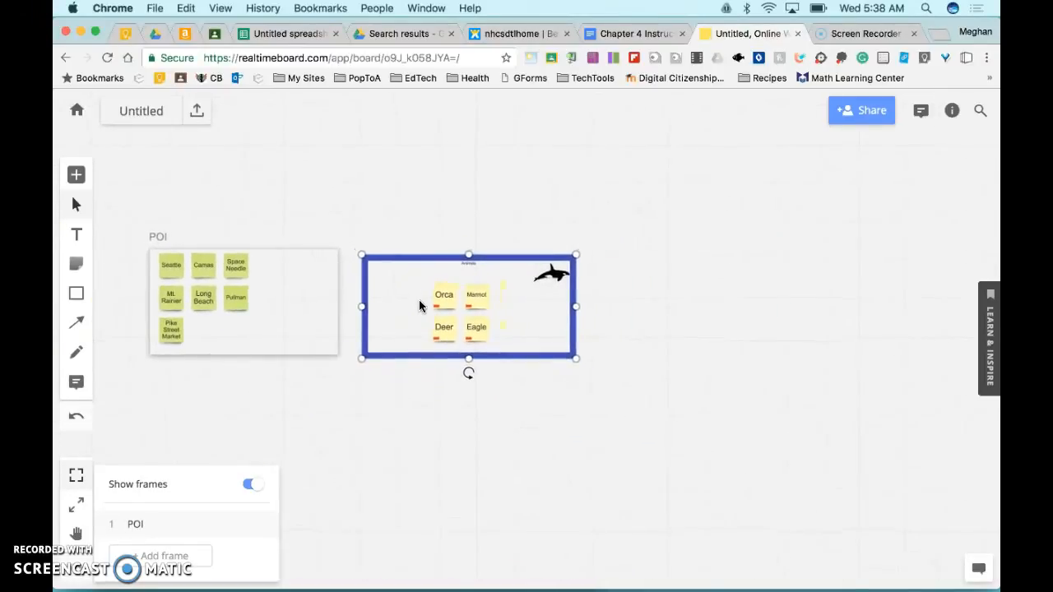
pyautogui.click(77, 294)
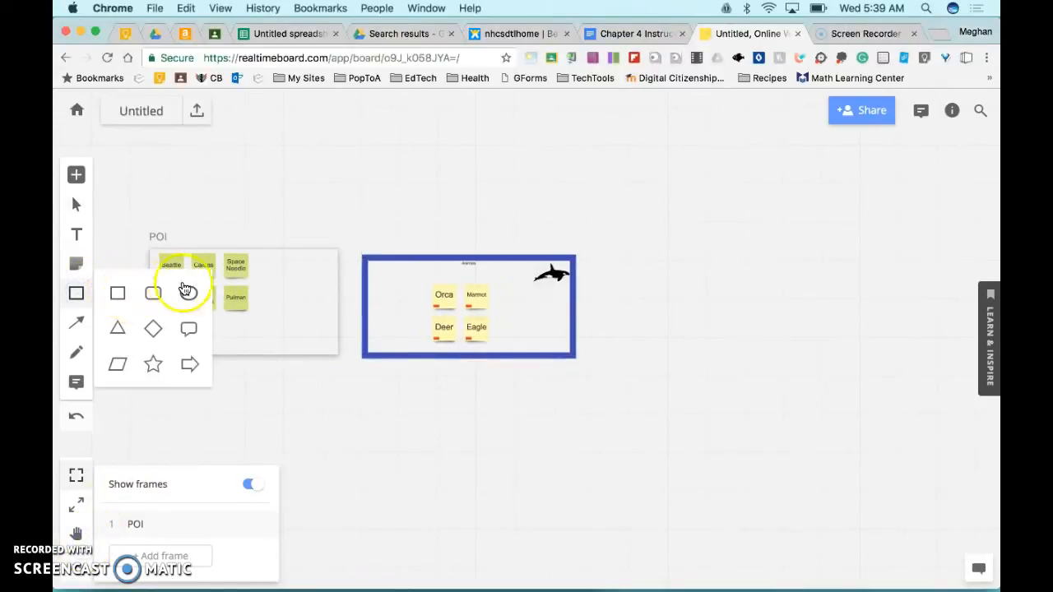
pyautogui.click(188, 293)
pyautogui.moveTo(656, 281); pyautogui.dragTo(792, 388)
pyautogui.write('Plants')
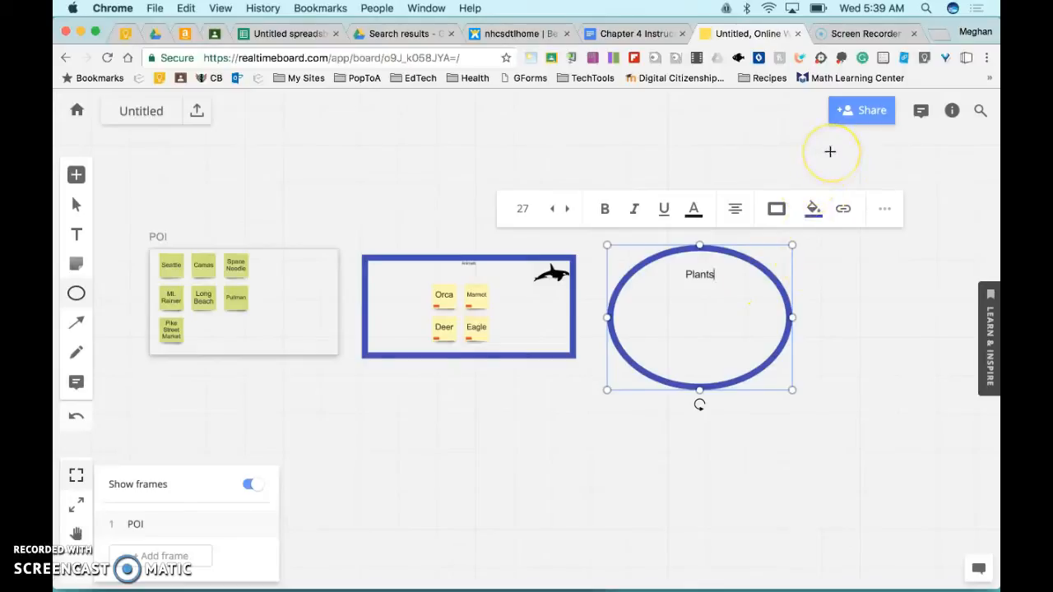
# Start sharing the board and save its title as Washington
pyautogui.click(863, 119)
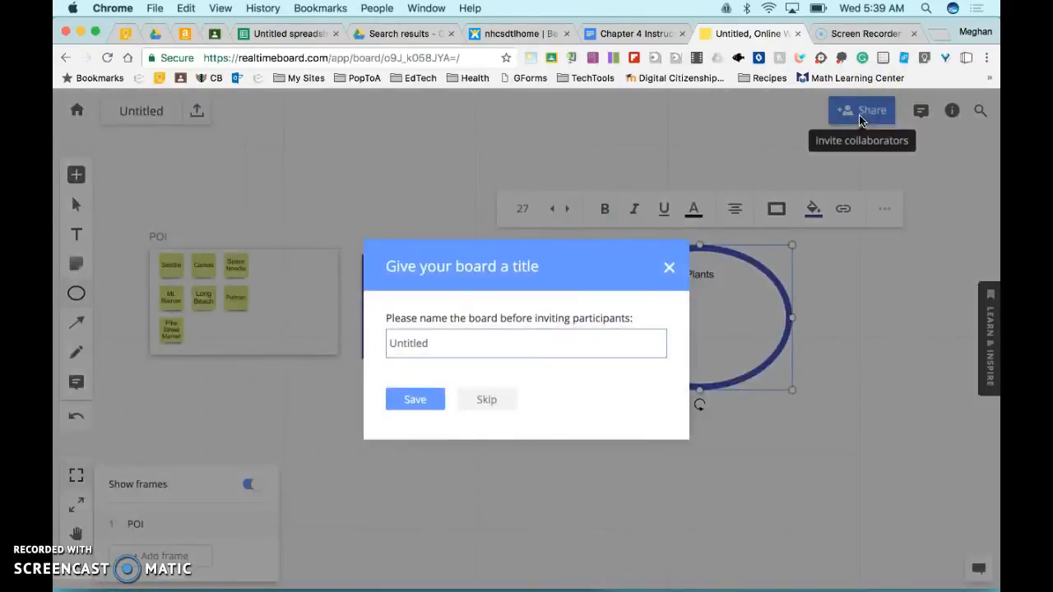
pyautogui.moveTo(500, 356); pyautogui.dragTo(297, 337)
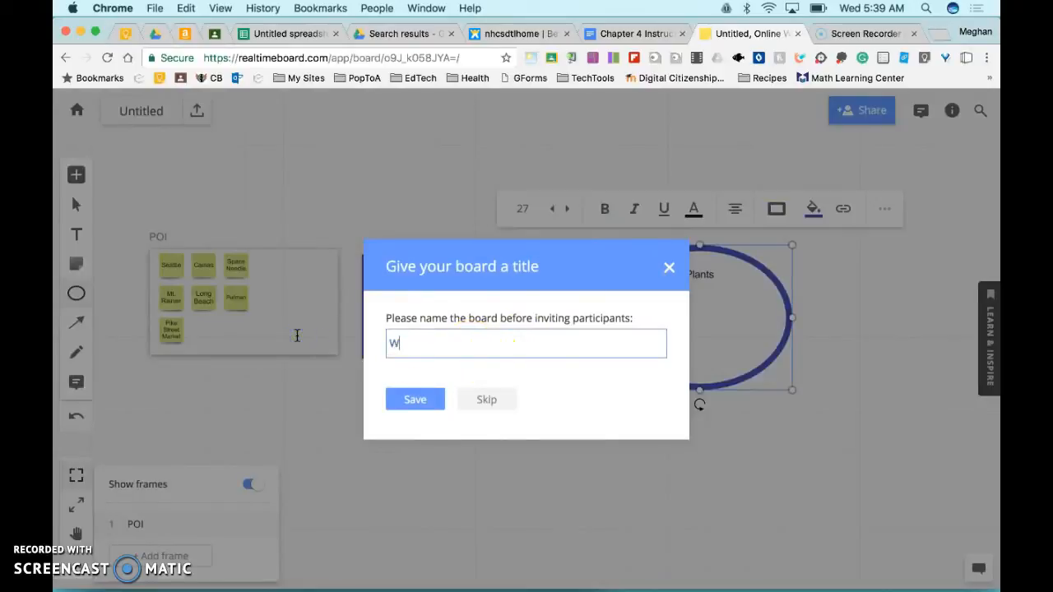
pyautogui.write('Washington')
pyautogui.click(414, 399)
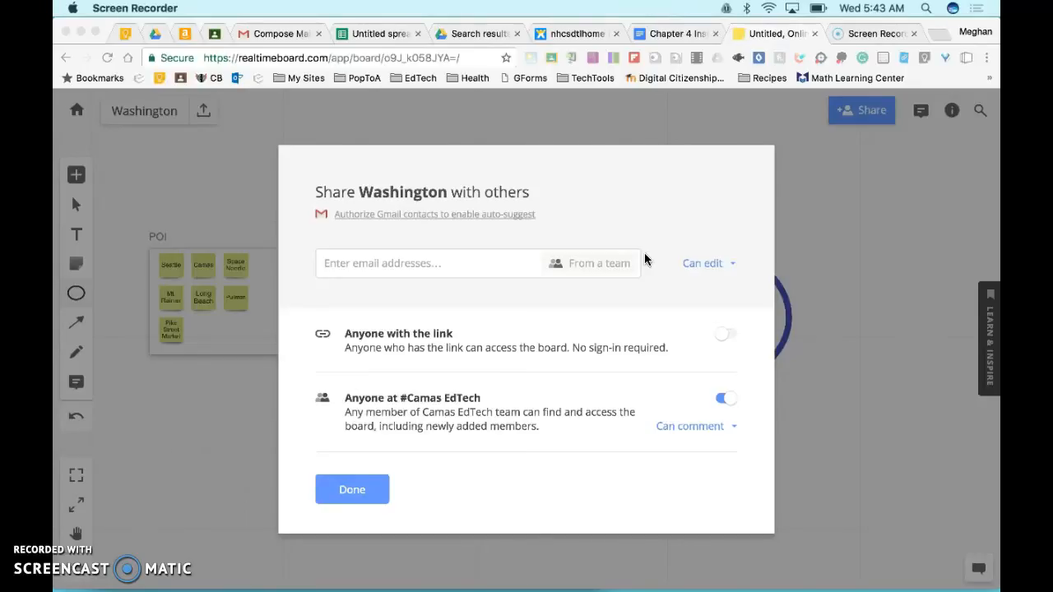
# Switch to the Google Classroom class, select all students to e-mail, and get the student's address from the Gmail draft's recipients
pyautogui.click(215, 37)
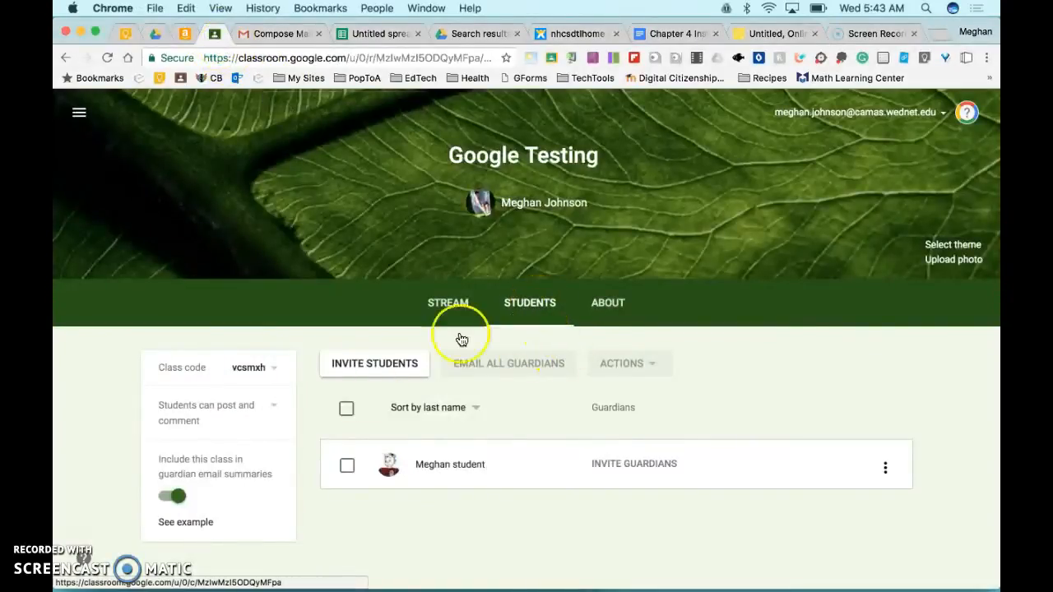
pyautogui.click(346, 413)
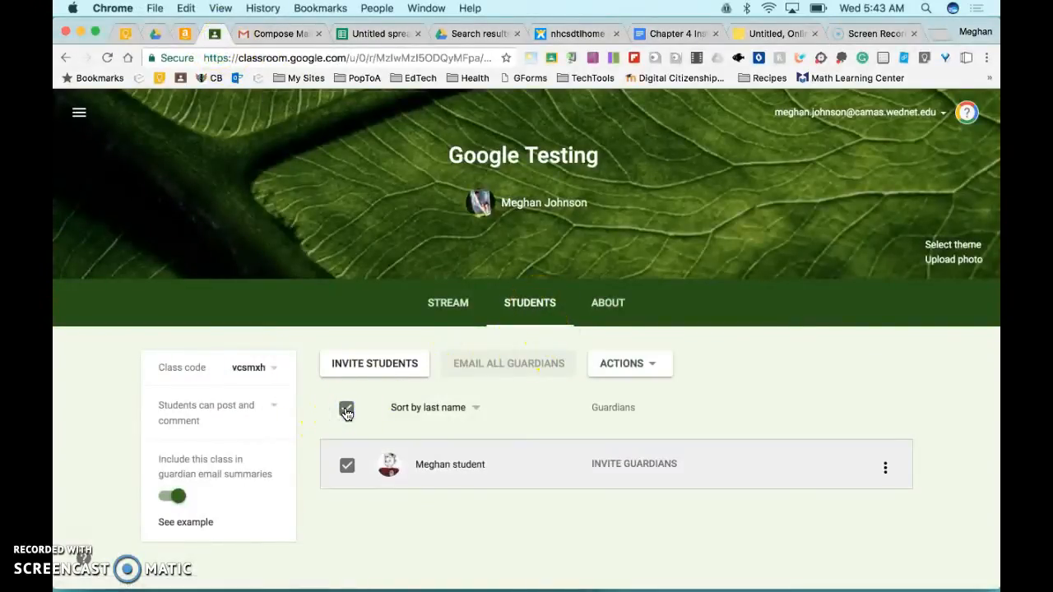
pyautogui.click(630, 362)
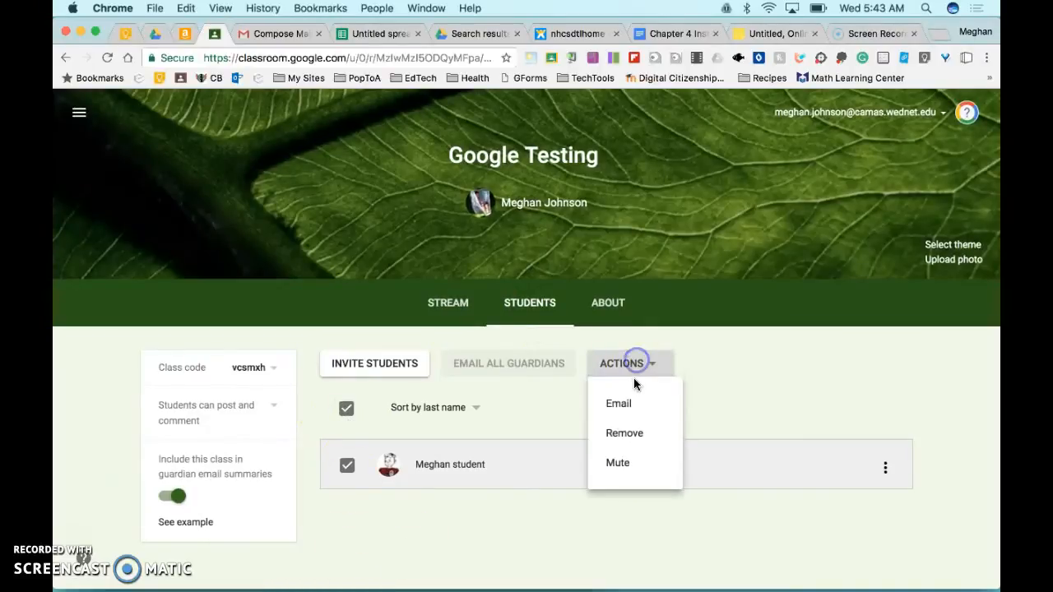
pyautogui.click(280, 33)
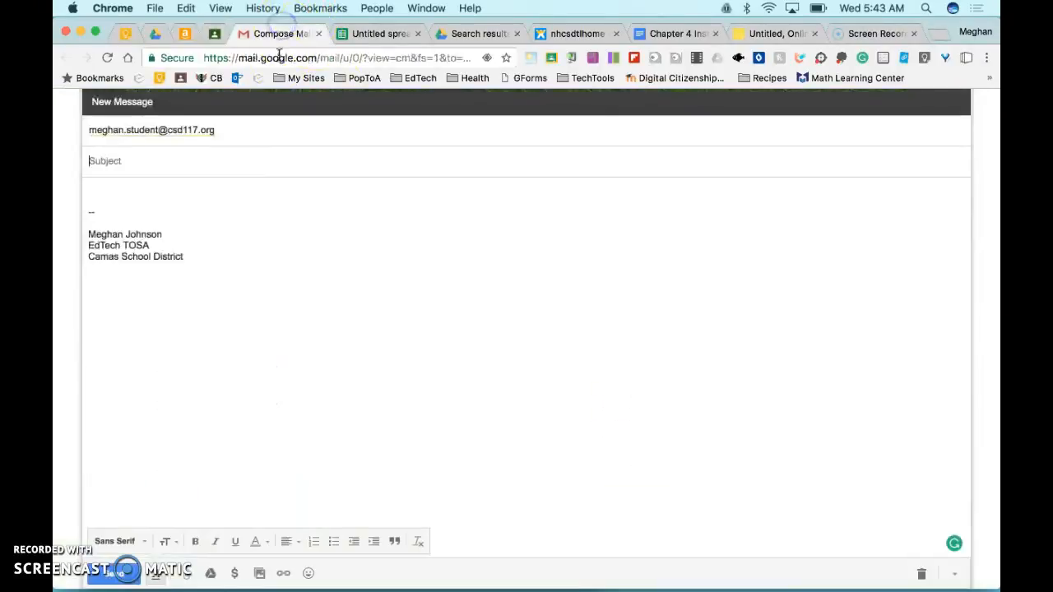
pyautogui.click(587, 134)
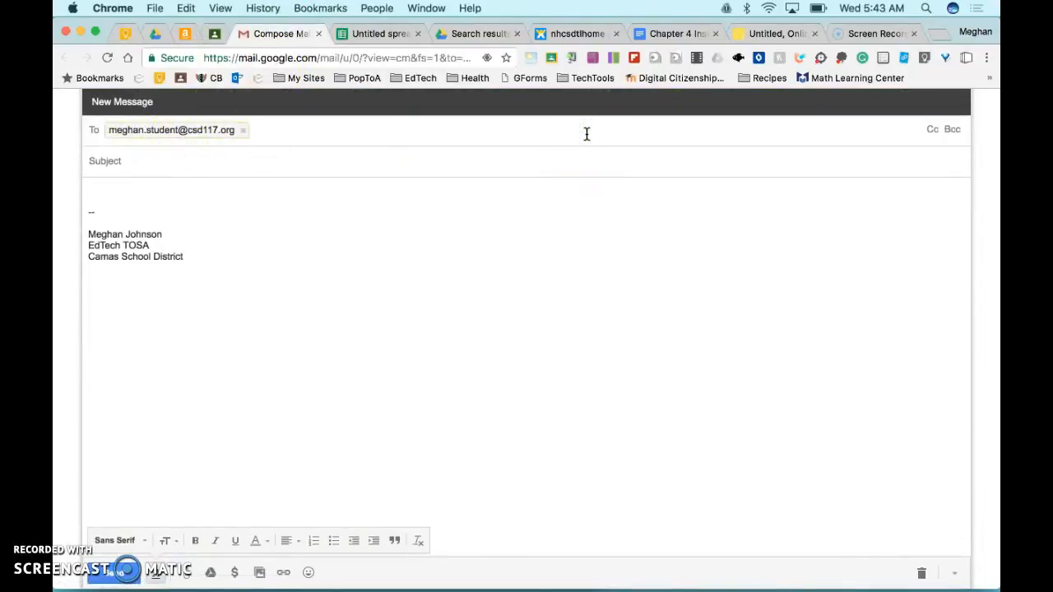
# Return to RealtimeBoard, paste the student's e-mail address into the Washington board's share invitation, and cancel the invitation
pyautogui.click(777, 33)
pyautogui.press('super+v')
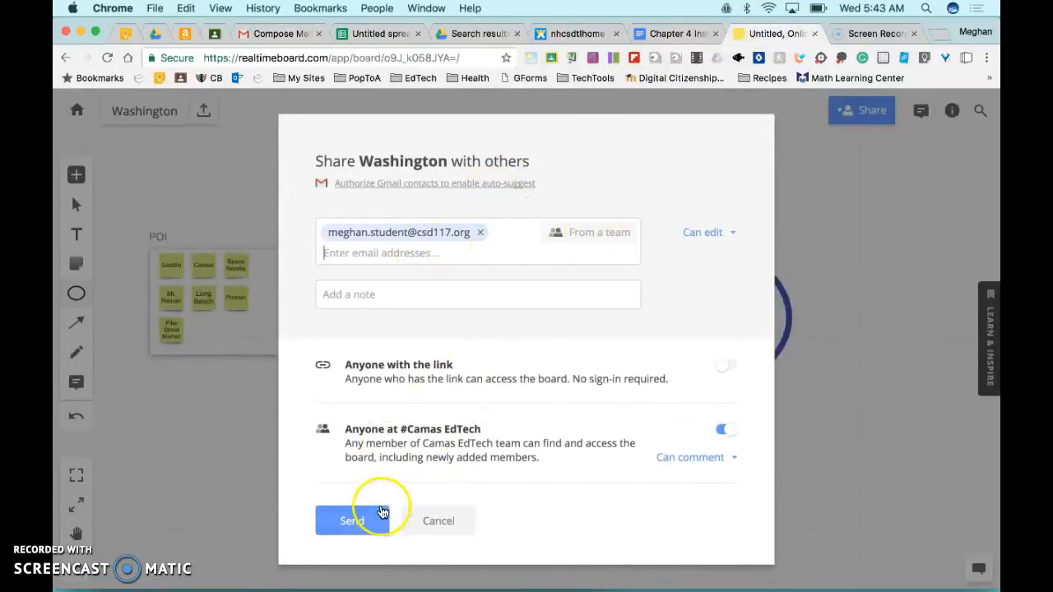
pyautogui.click(437, 519)
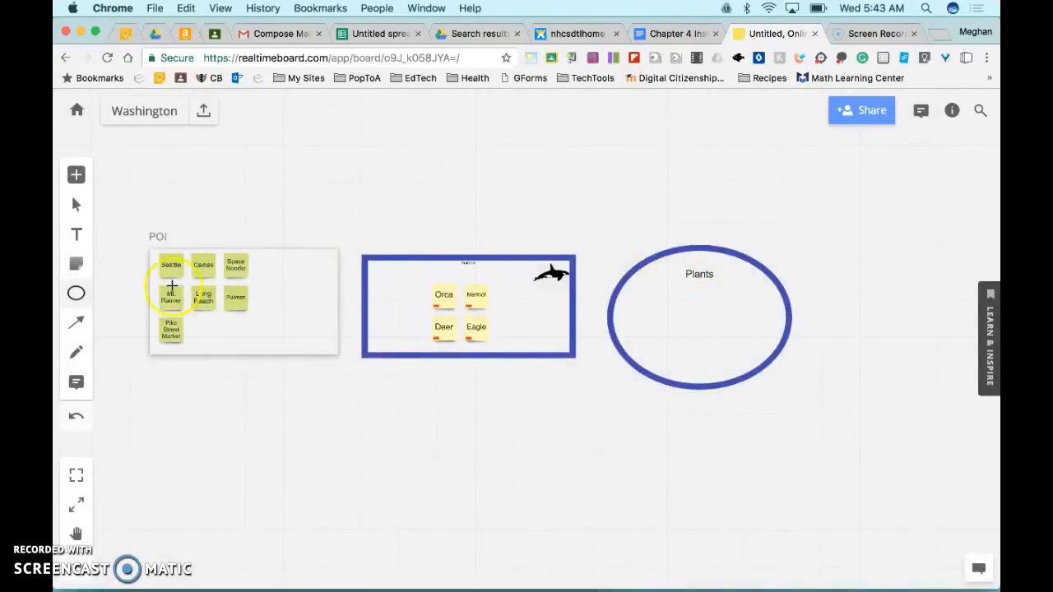
# Place a blank light yellow square sticky note inside the Plants oval, below and to the left of its label
pyautogui.click(74, 265)
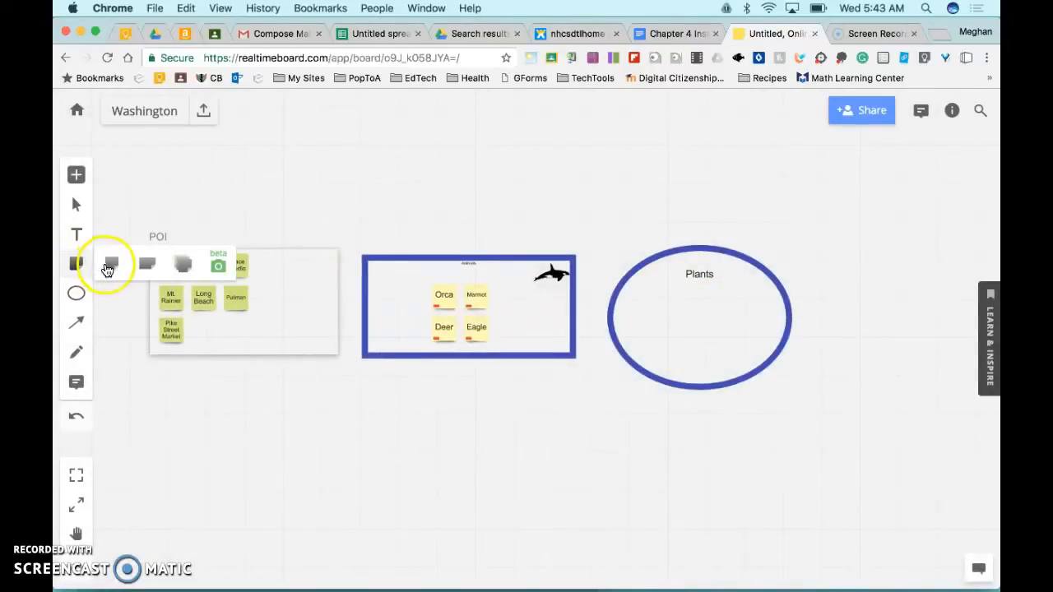
pyautogui.click(111, 264)
pyautogui.click(634, 301)
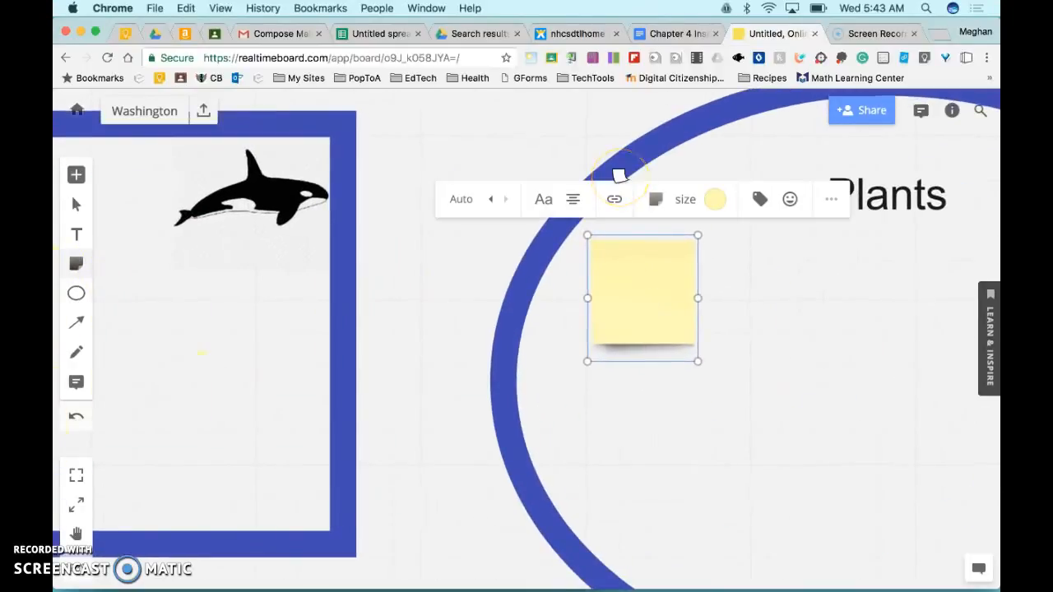
pyautogui.click(75, 536)
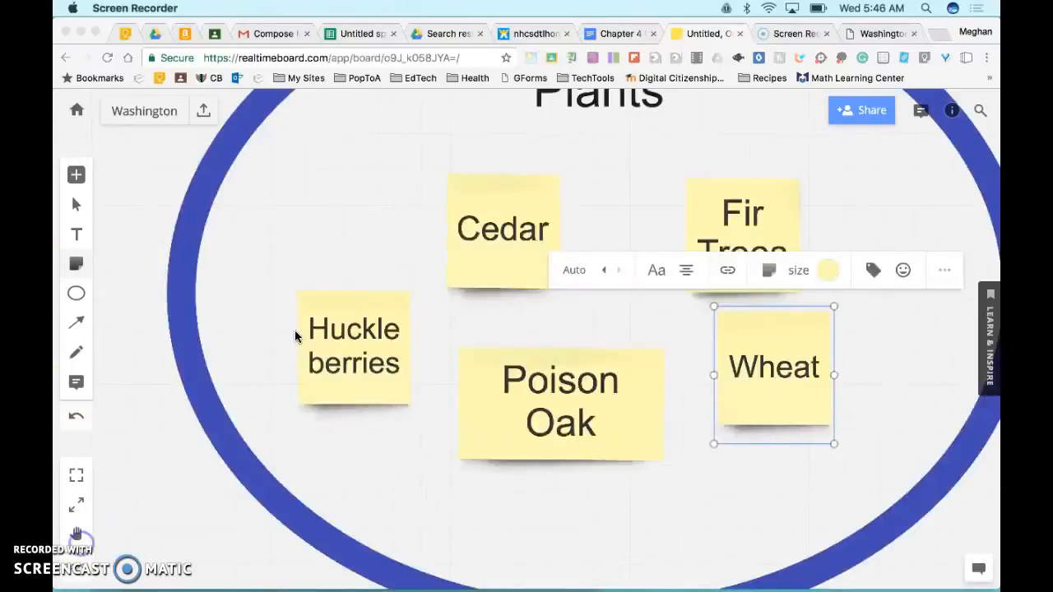
# Search Google images for washington from the board's content library
pyautogui.click(117, 252)
pyautogui.scroll(-8, 117, 252)
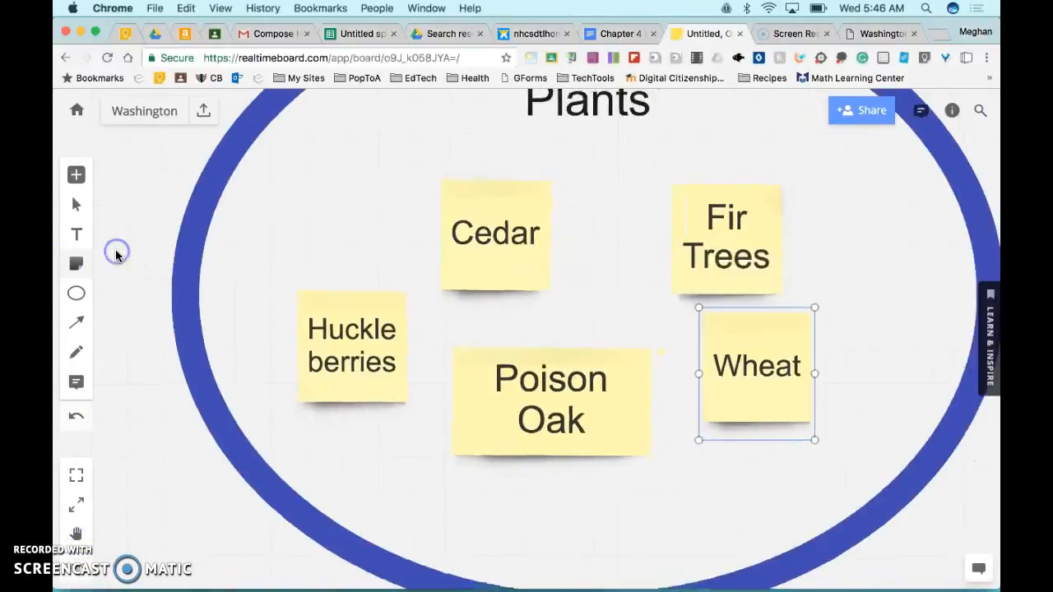
pyautogui.moveTo(146, 386); pyautogui.dragTo(561, 347)
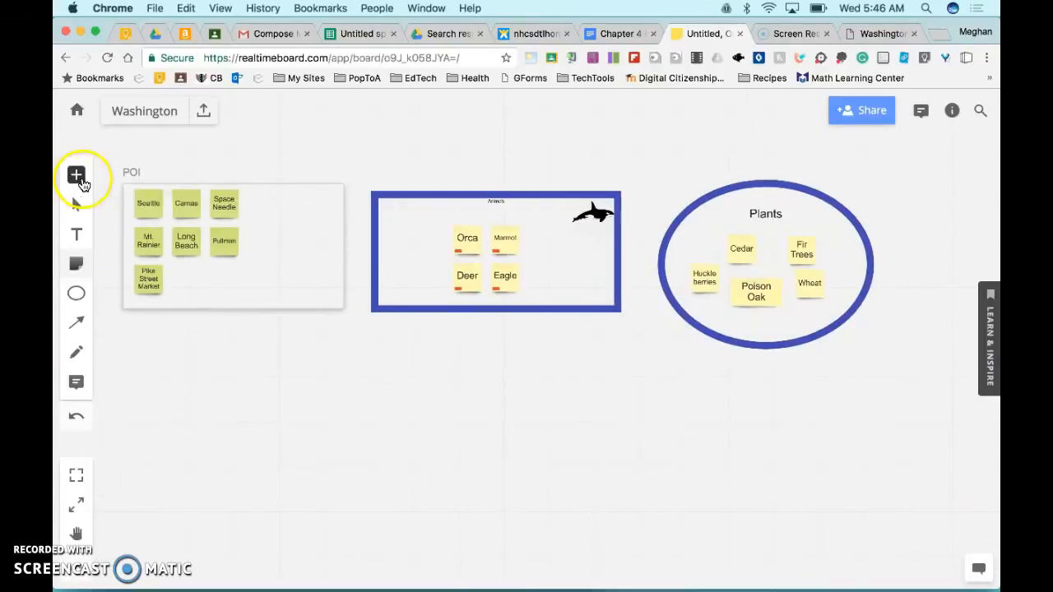
pyautogui.click(76, 175)
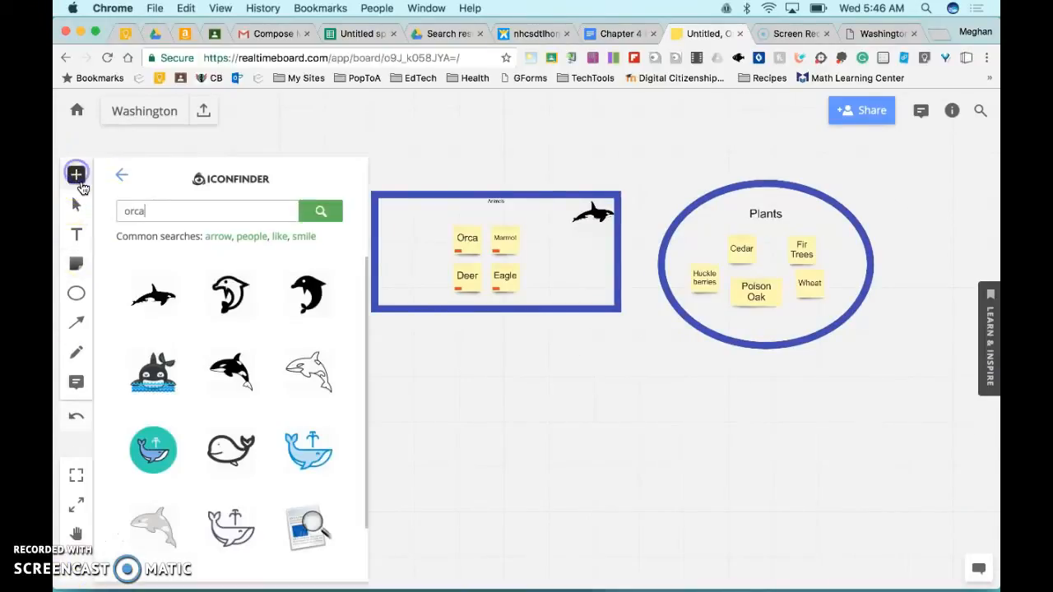
pyautogui.click(120, 175)
pyautogui.scroll(-2, 163, 398)
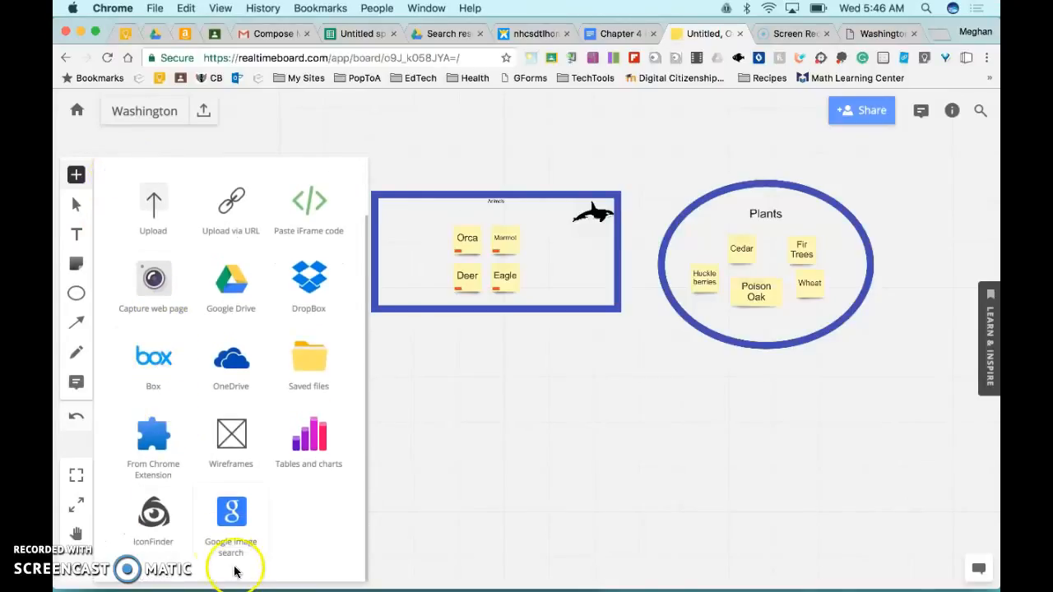
pyautogui.click(236, 527)
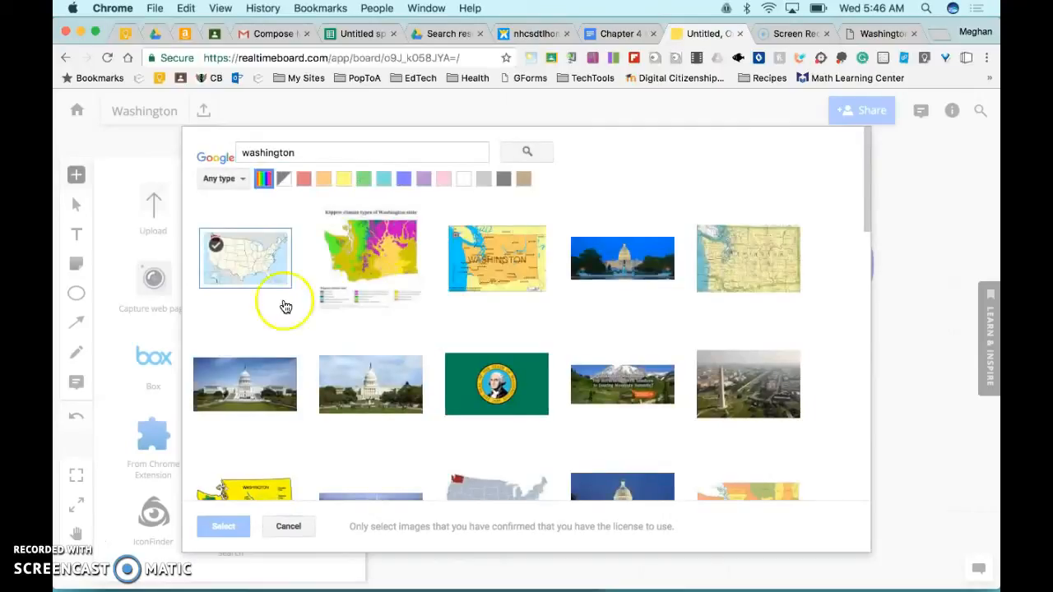
# Filter the image results to green, insert the green Washington map with numbered pins, and close the content library
pyautogui.click(364, 181)
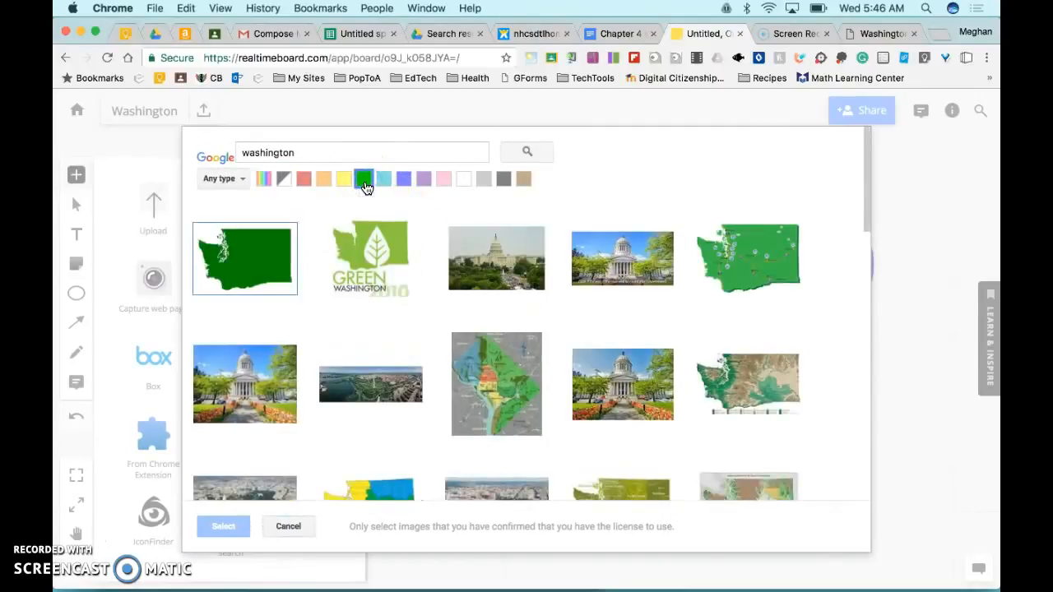
pyautogui.click(758, 263)
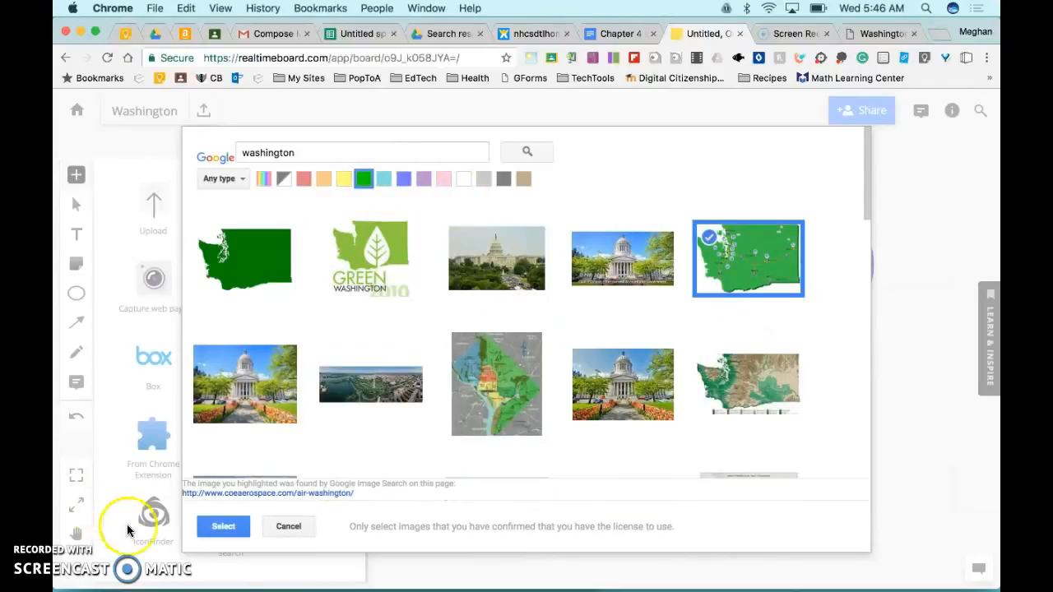
pyautogui.click(223, 526)
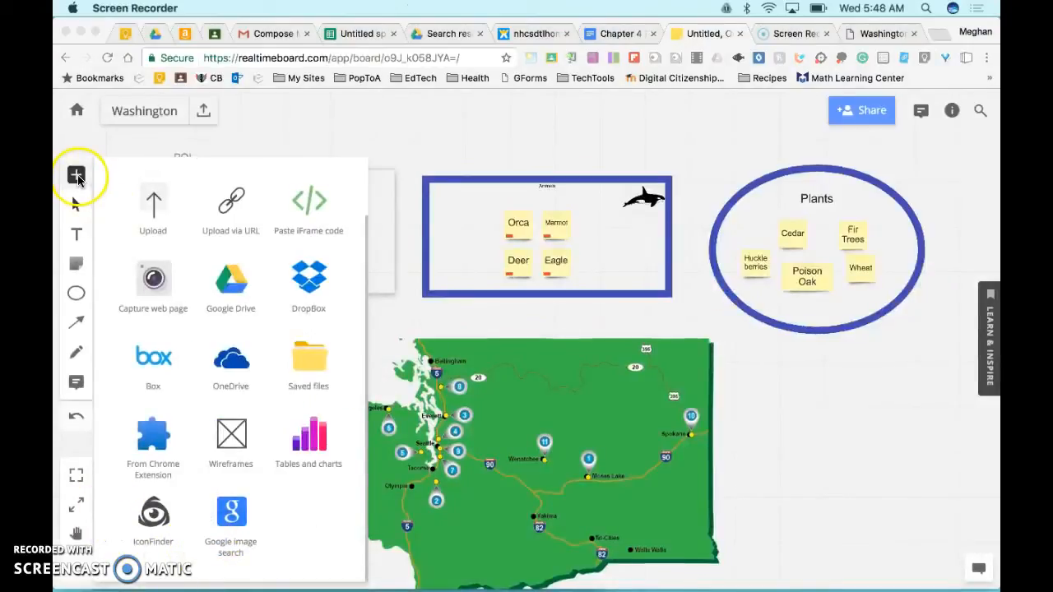
pyautogui.click(79, 179)
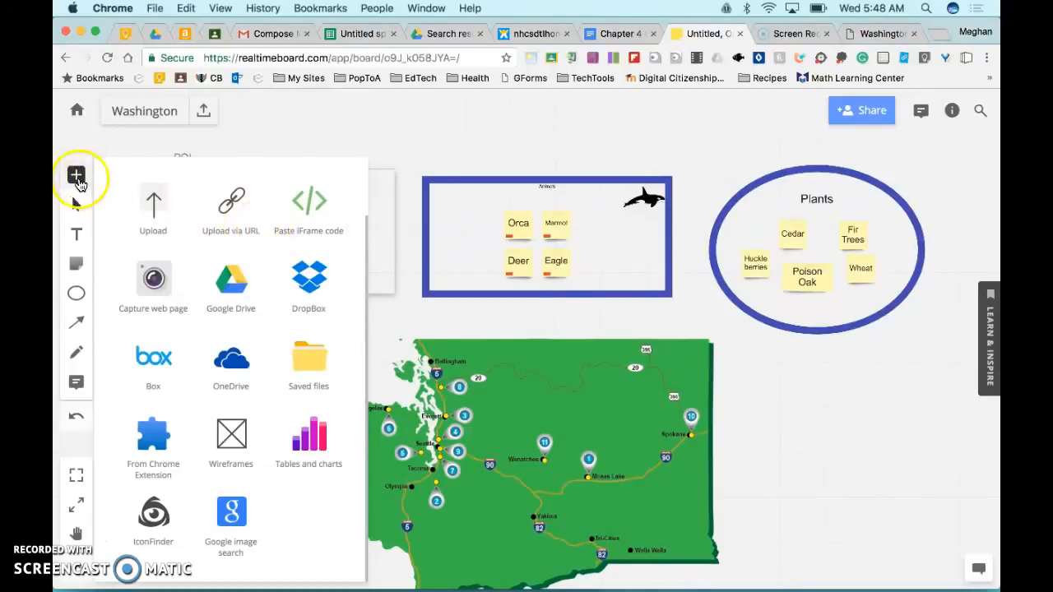
pyautogui.click(76, 174)
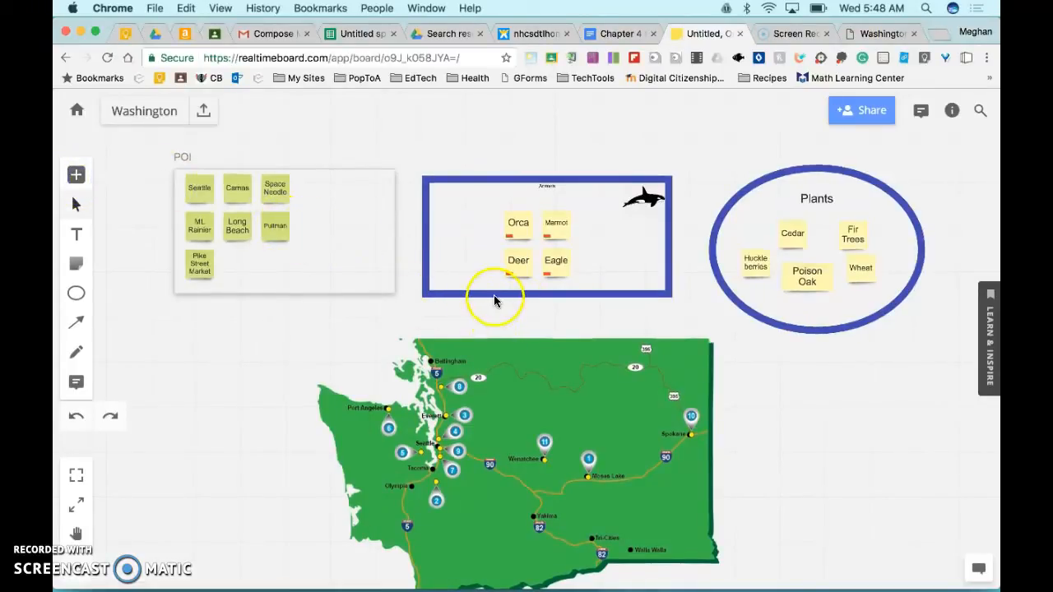
# Move the Orca note onto the map's Puget Sound area near Everett and send the map image backward behind it
pyautogui.click(515, 230)
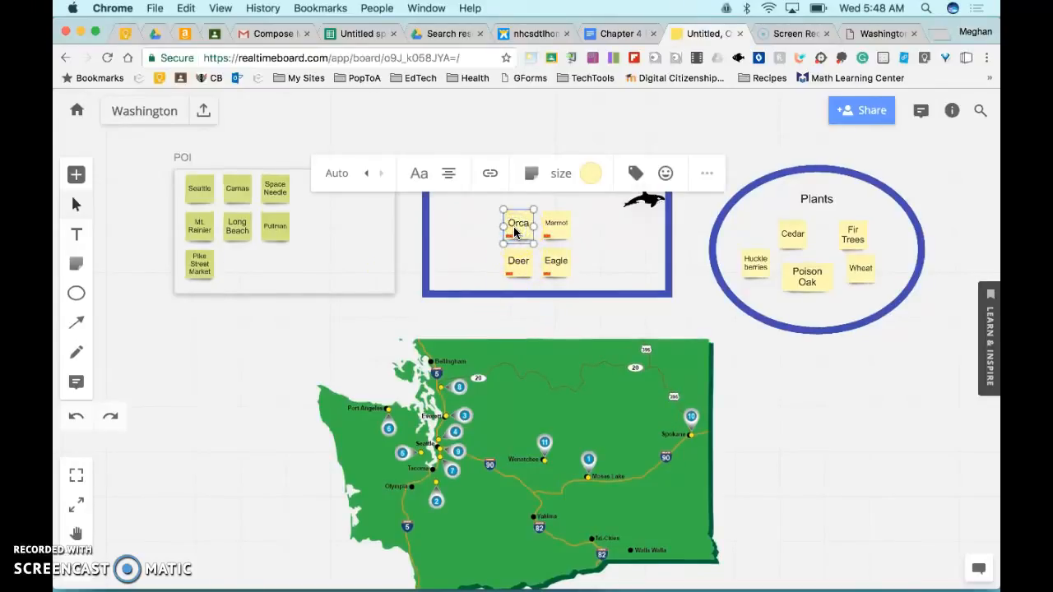
pyautogui.moveTo(513, 227); pyautogui.dragTo(418, 417)
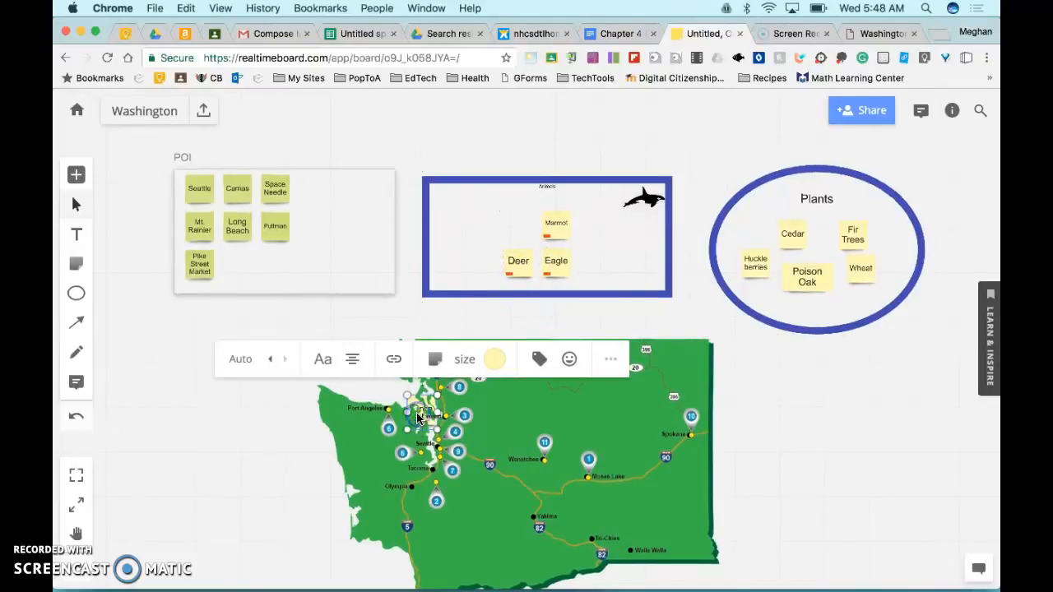
pyautogui.click(509, 403)
pyautogui.click(642, 302)
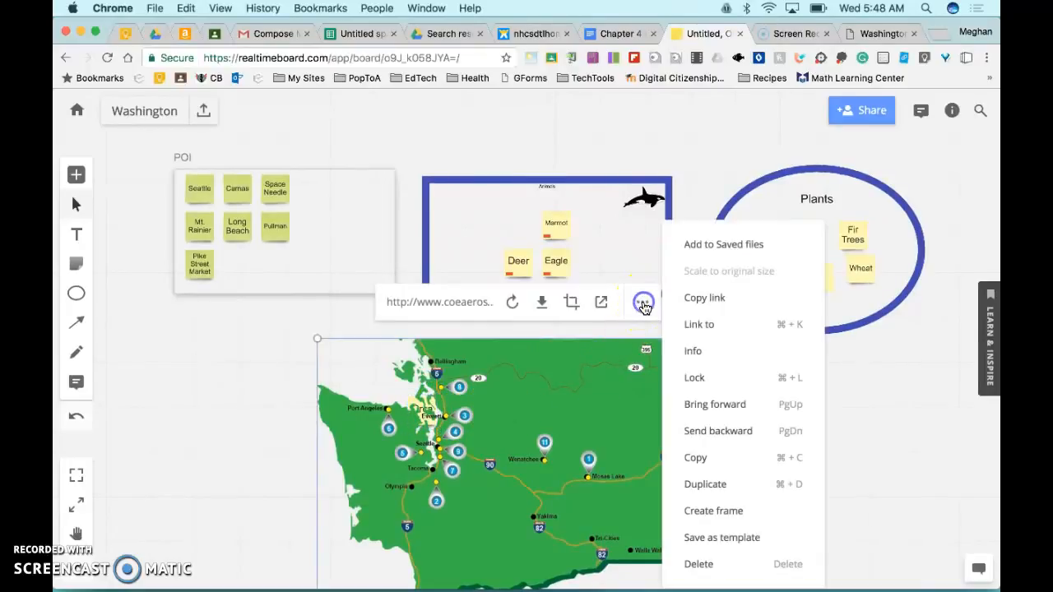
pyautogui.click(705, 434)
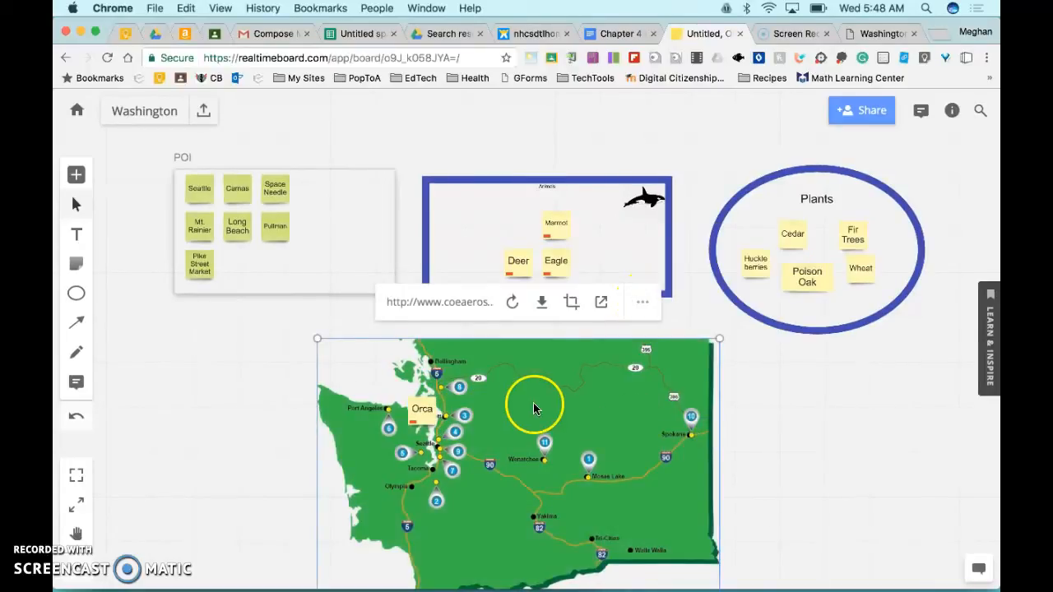
# Move the Marmot note onto the southwestern part of the map, between Interstate 5 and Yakima
pyautogui.click(553, 229)
pyautogui.moveTo(552, 229); pyautogui.dragTo(452, 531)
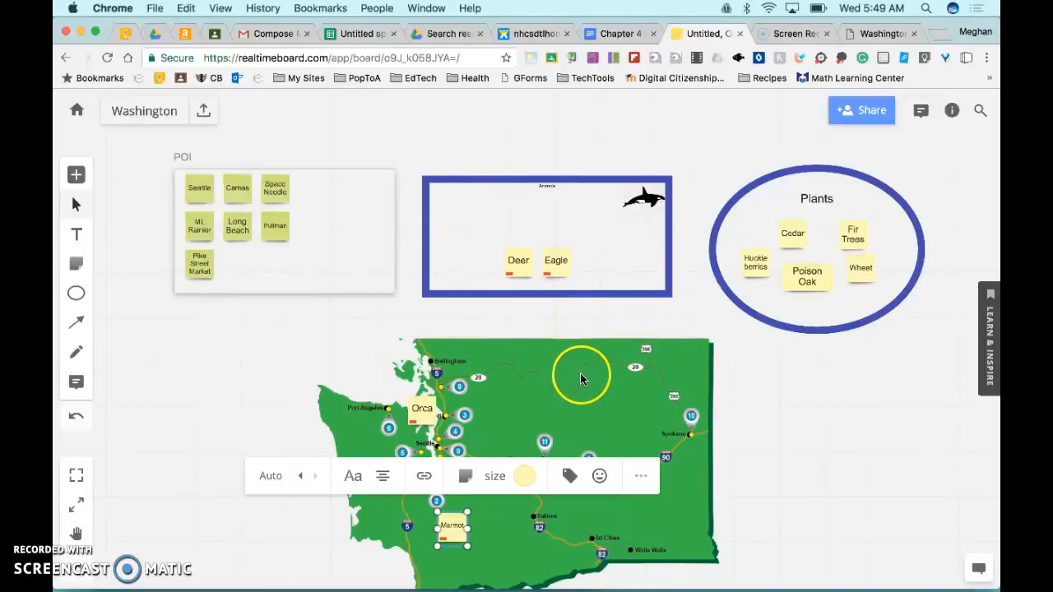
# Move the Orca note inland on the map, next to Wenatchee just below pin 11
pyautogui.scroll(5, 579, 373)
pyautogui.scroll(-2, 580, 372)
pyautogui.hscroll(-5, 580, 372)
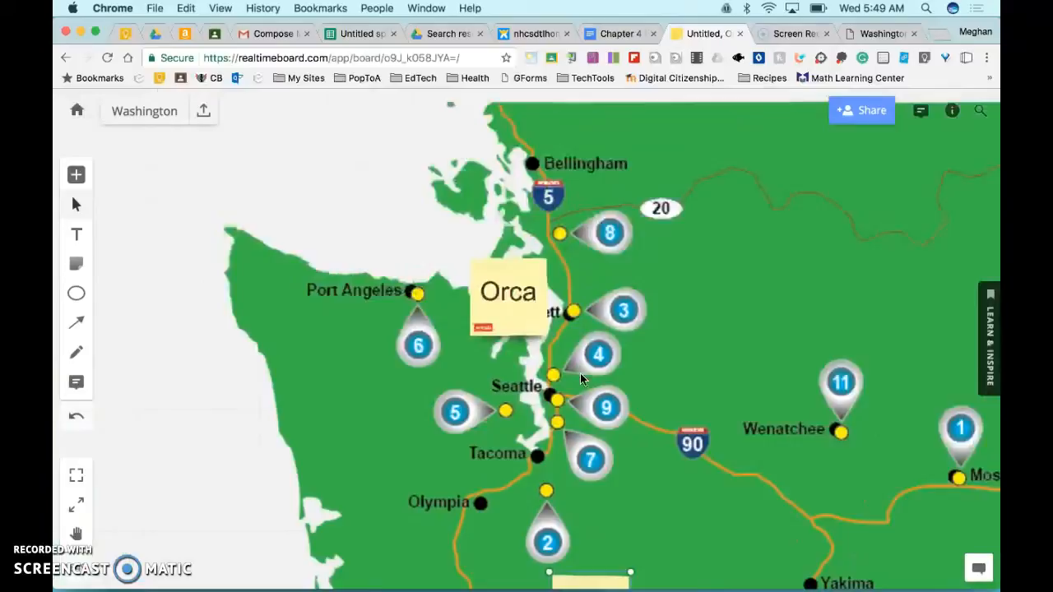
pyautogui.hscroll(6, 499, 467)
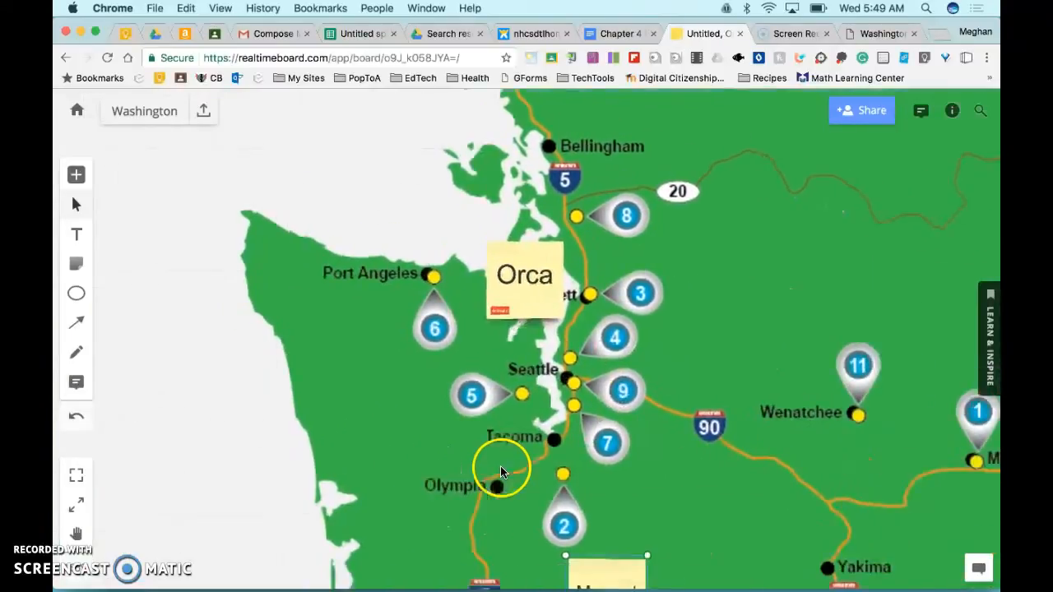
pyautogui.click(413, 274)
pyautogui.moveTo(414, 274)
pyautogui.mouseDown()
pyautogui.moveTo(752, 274)
pyautogui.moveTo(766, 302)
pyautogui.mouseUp()
pyautogui.moveTo(701, 306); pyautogui.dragTo(479, 244)
pyautogui.click(792, 297)
pyautogui.moveTo(792, 298); pyautogui.dragTo(570, 350)
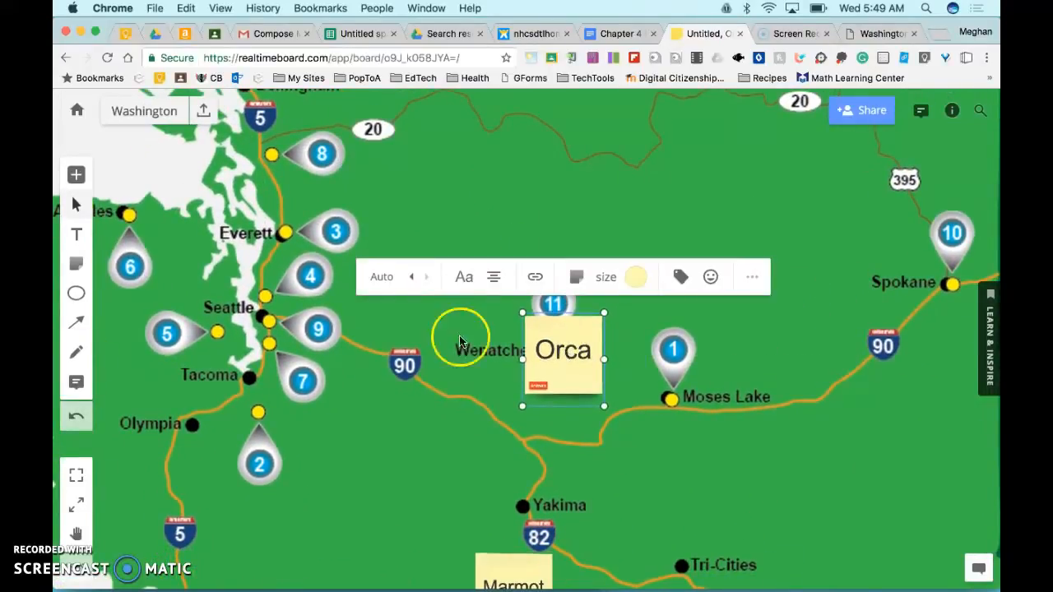
# Post the comment "Orcas need more water right?" on the Orca note
pyautogui.click(76, 389)
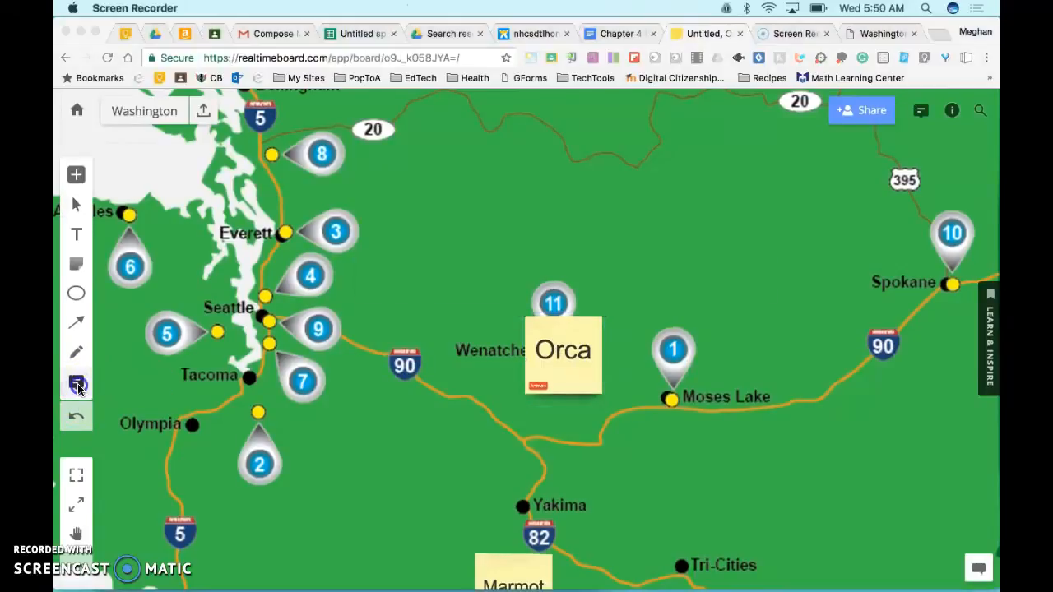
pyautogui.click(78, 387)
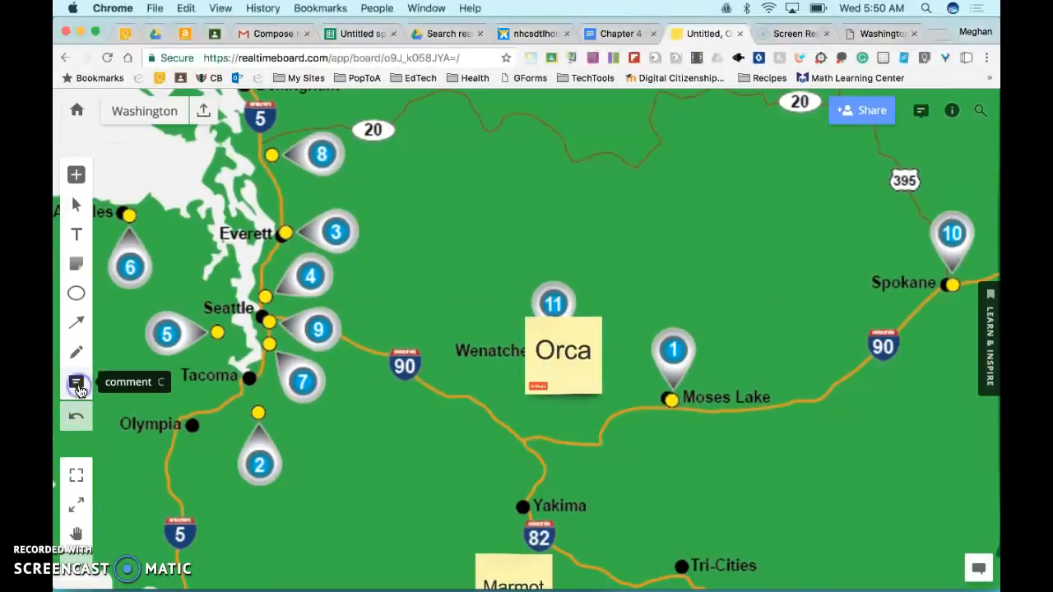
pyautogui.click(539, 329)
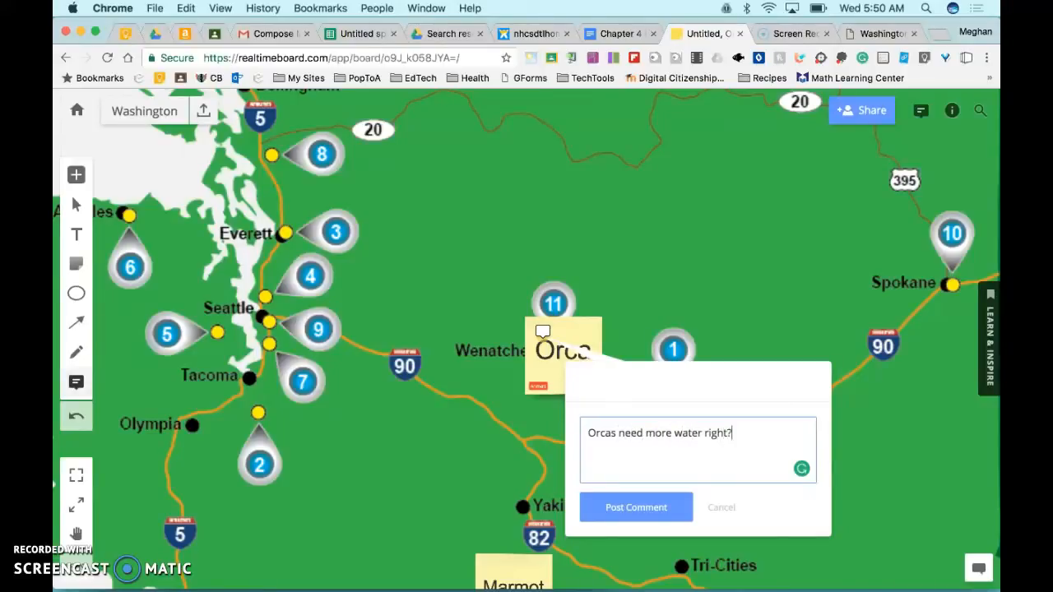
pyautogui.press('Return')
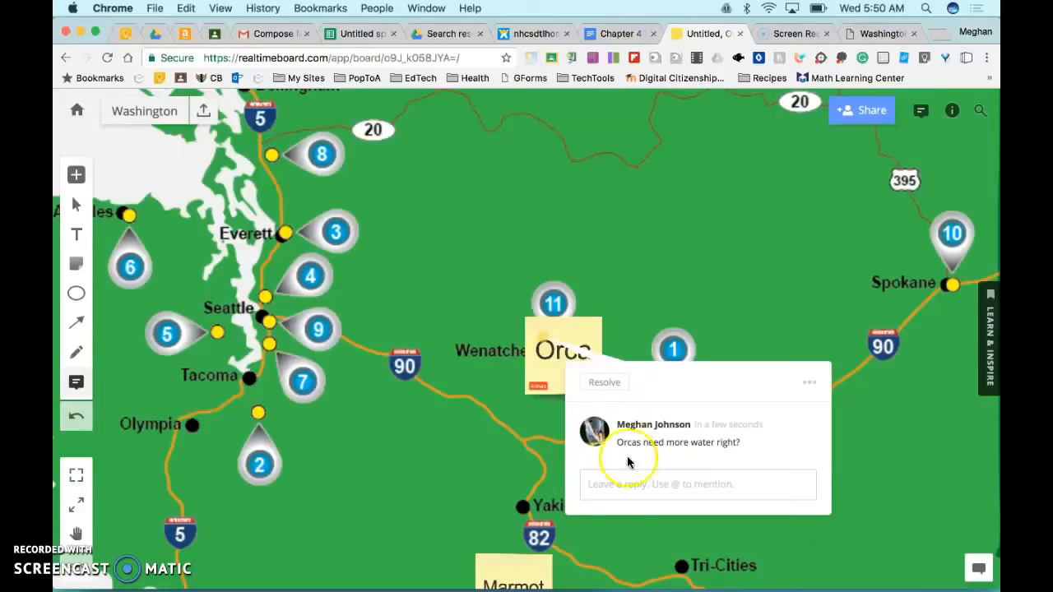
# Reply to the Orca comment with "Are you sure?", mentioning the student account at the start
pyautogui.click(616, 484)
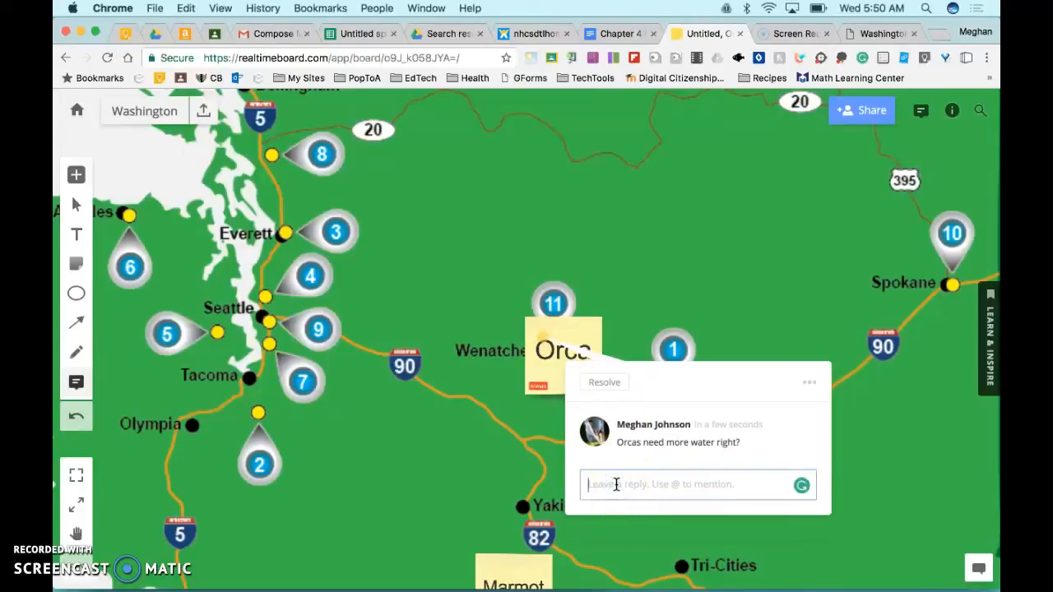
pyautogui.write('@')
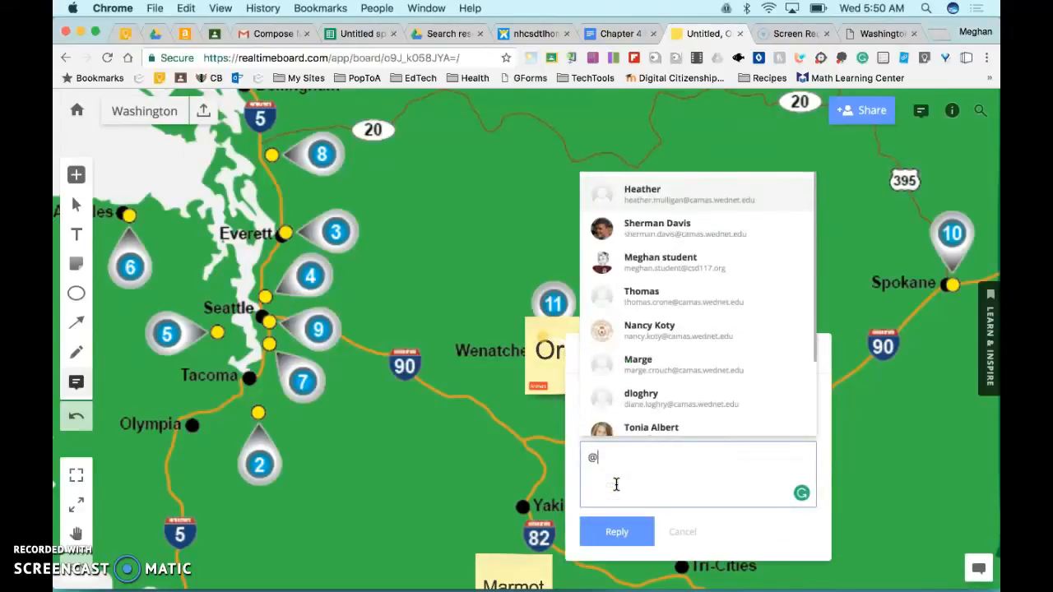
pyautogui.write('me')
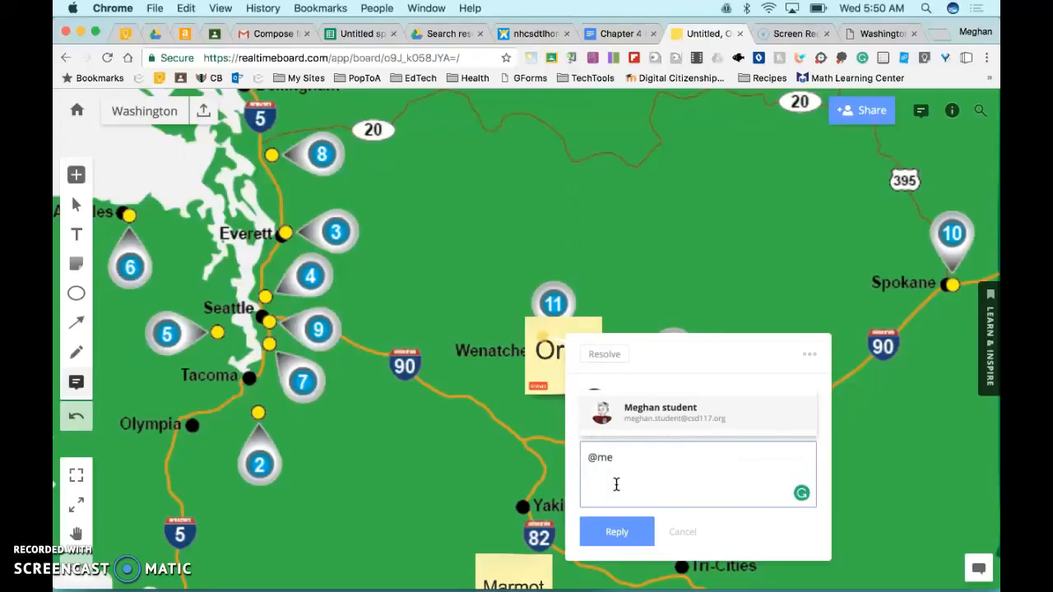
pyautogui.click(666, 423)
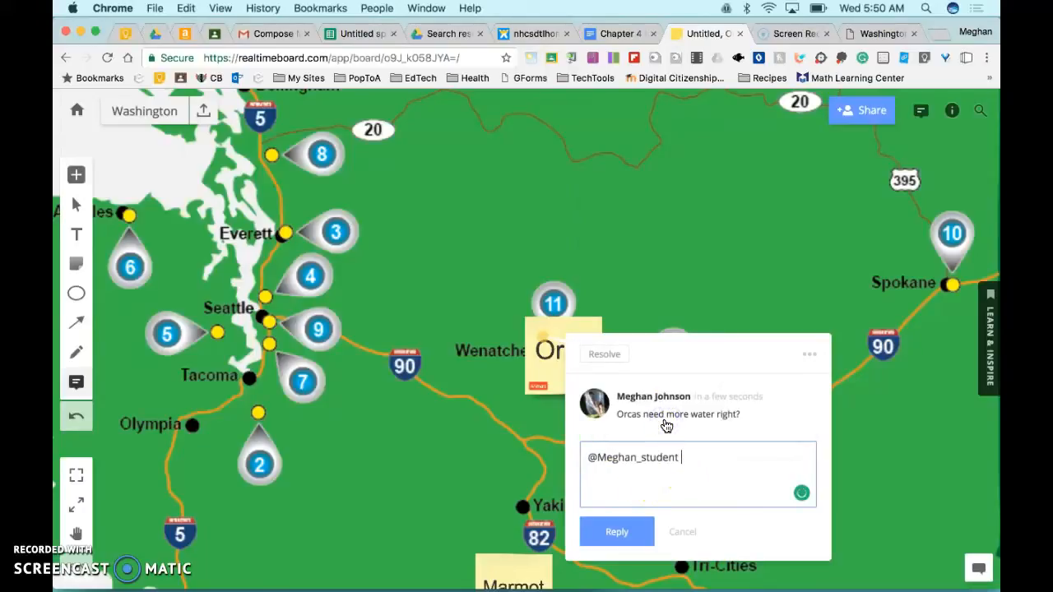
pyautogui.write('Are you sure?')
pyautogui.click(625, 533)
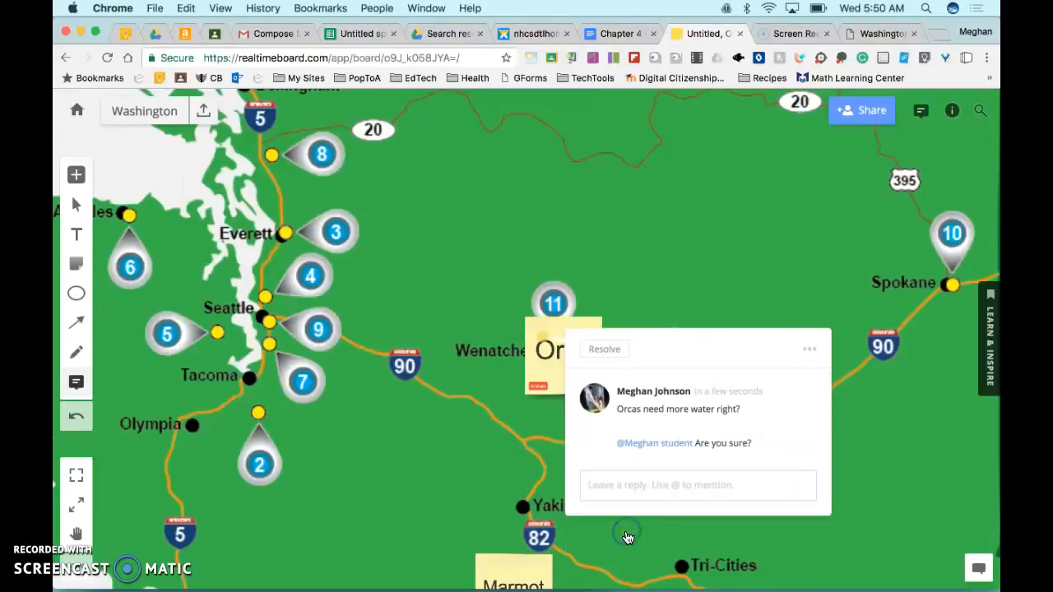
# Reopen the Orca note's comment thread and examine its options for marker colour, pinning, link copying and deletion
pyautogui.click(607, 351)
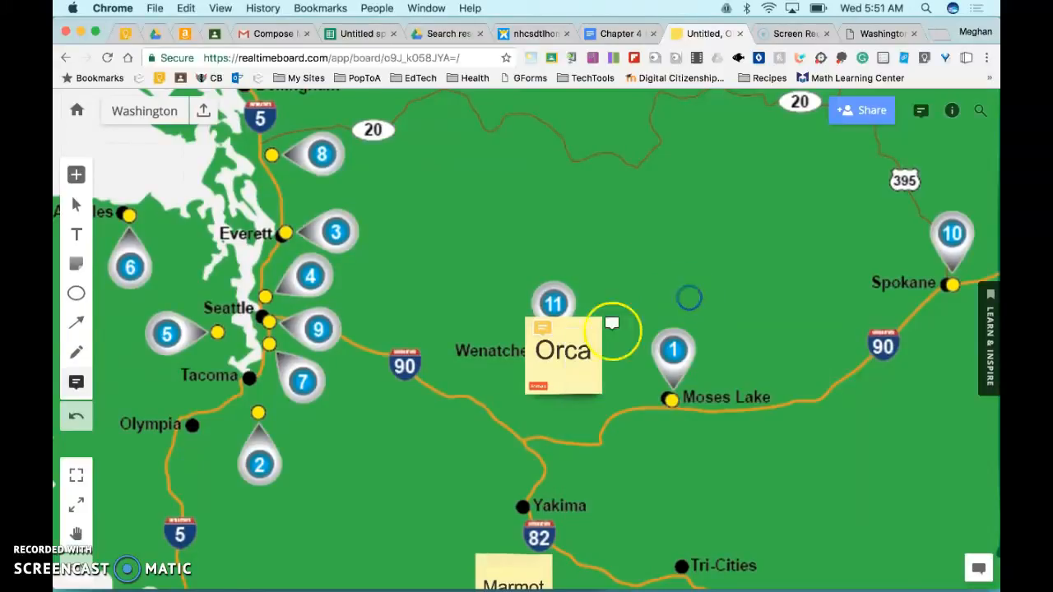
pyautogui.click(542, 331)
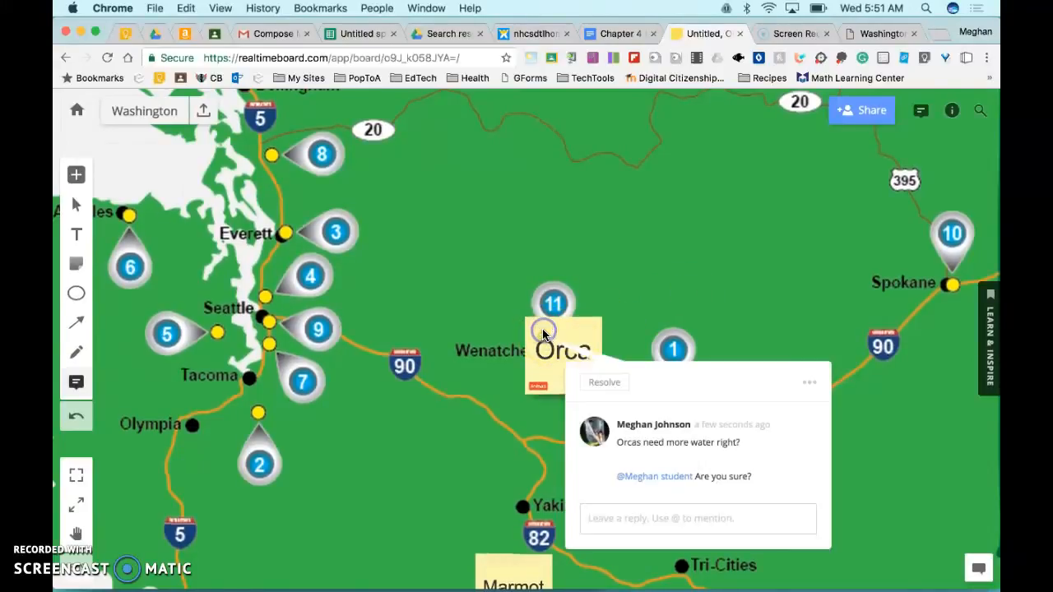
pyautogui.click(811, 384)
pyautogui.click(486, 428)
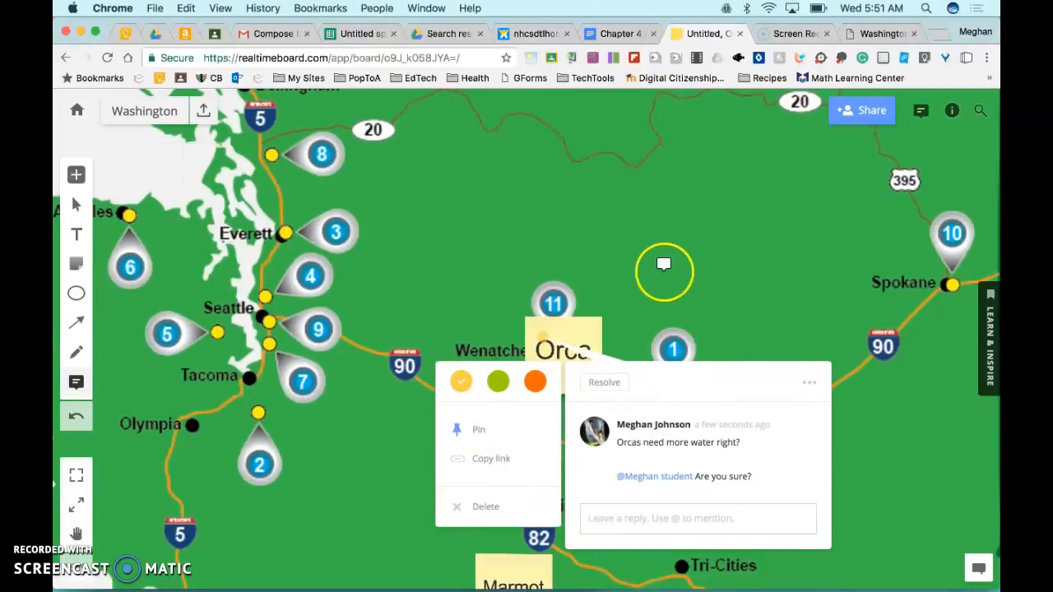
pyautogui.scroll(-5, 693, 263)
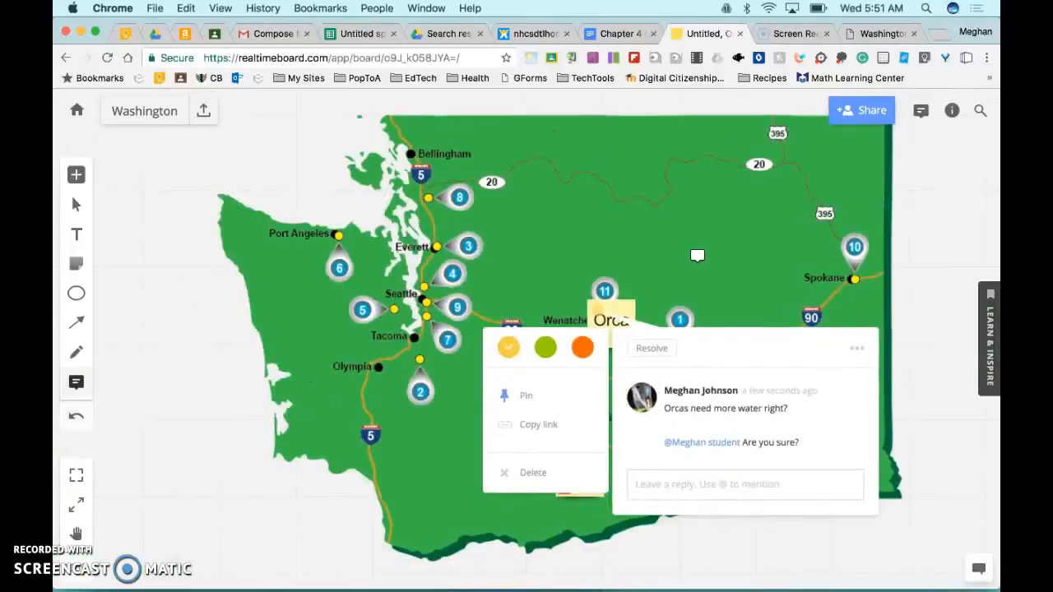
pyautogui.scroll(5, 698, 255)
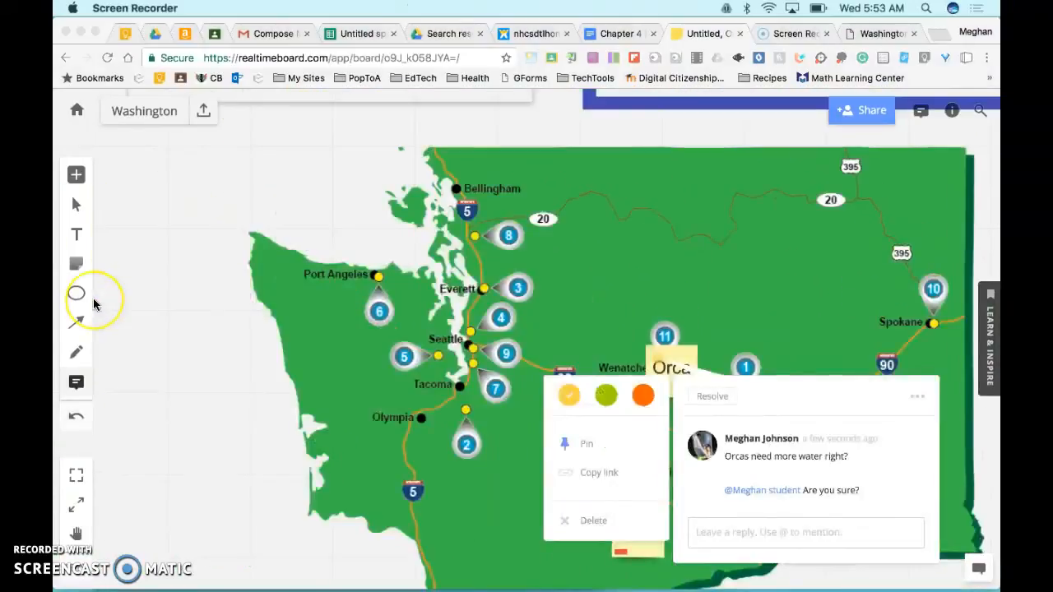
# Draw thick pink freehand strokes with the pen across the map's northwestern peninsula, around pin 6 below Port Angeles
pyautogui.click(77, 352)
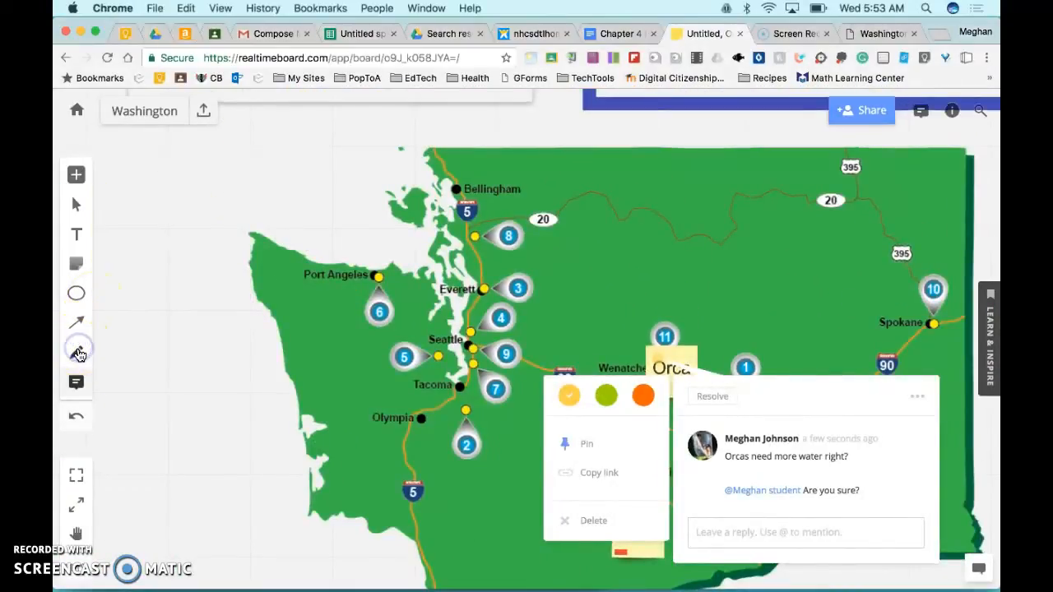
pyautogui.click(77, 352)
pyautogui.click(110, 379)
pyautogui.click(205, 448)
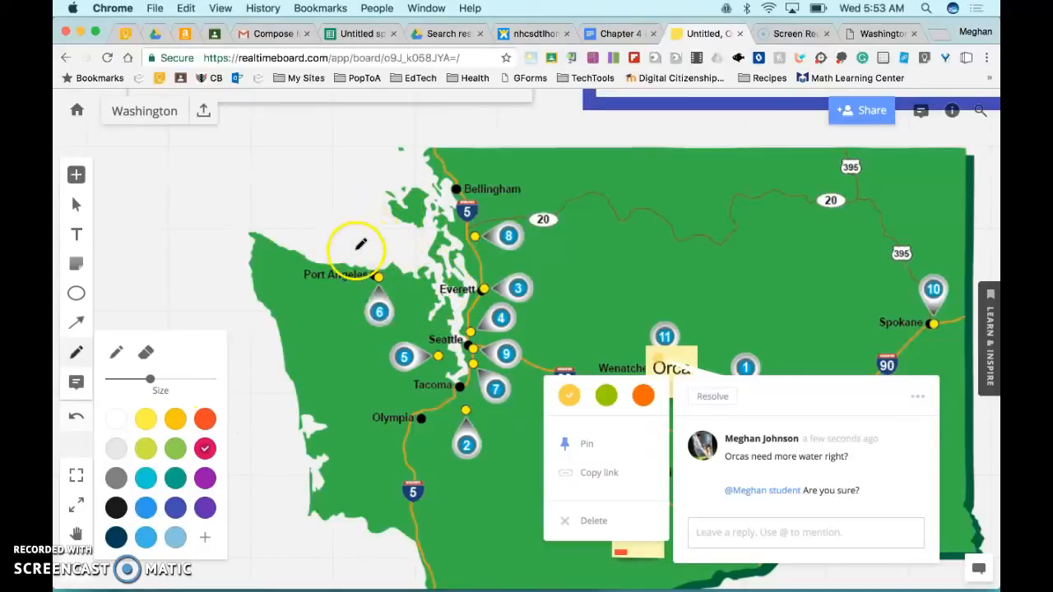
pyautogui.click(243, 325)
pyautogui.moveTo(273, 307)
pyautogui.mouseDown()
pyautogui.moveTo(326, 305)
pyautogui.moveTo(378, 351)
pyautogui.moveTo(420, 316)
pyautogui.mouseUp()
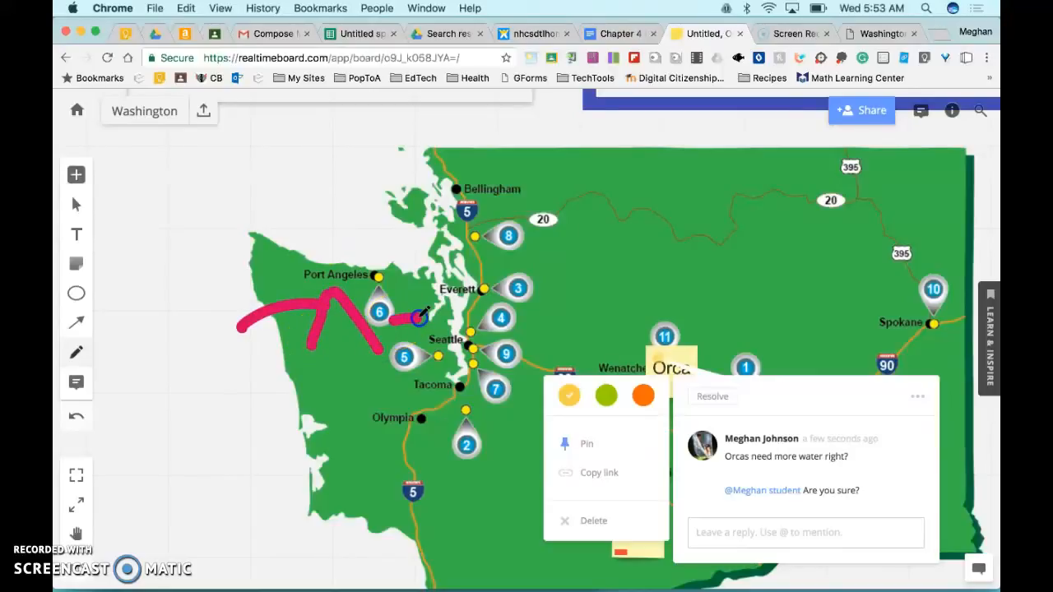
# Draw a curved arrow from the middle of the map image's upper edge to pin 8
pyautogui.click(75, 323)
pyautogui.click(147, 323)
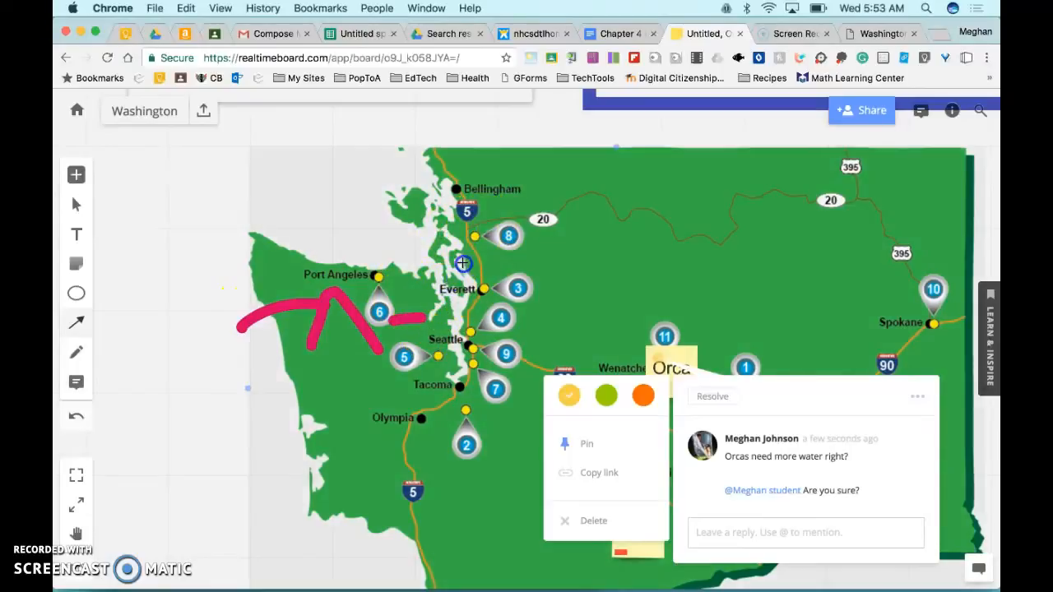
pyautogui.moveTo(545, 230); pyautogui.dragTo(526, 235)
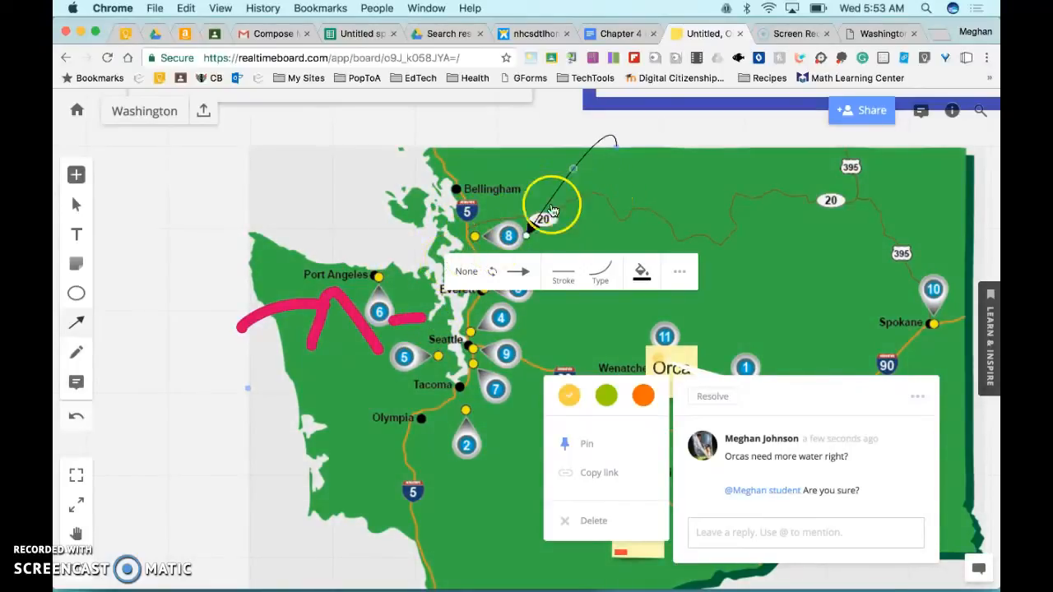
# Give the arrow the thickest stroke and orange-red colour, then move its tip east of Everett and bend it westward past Bellingham
pyautogui.click(566, 277)
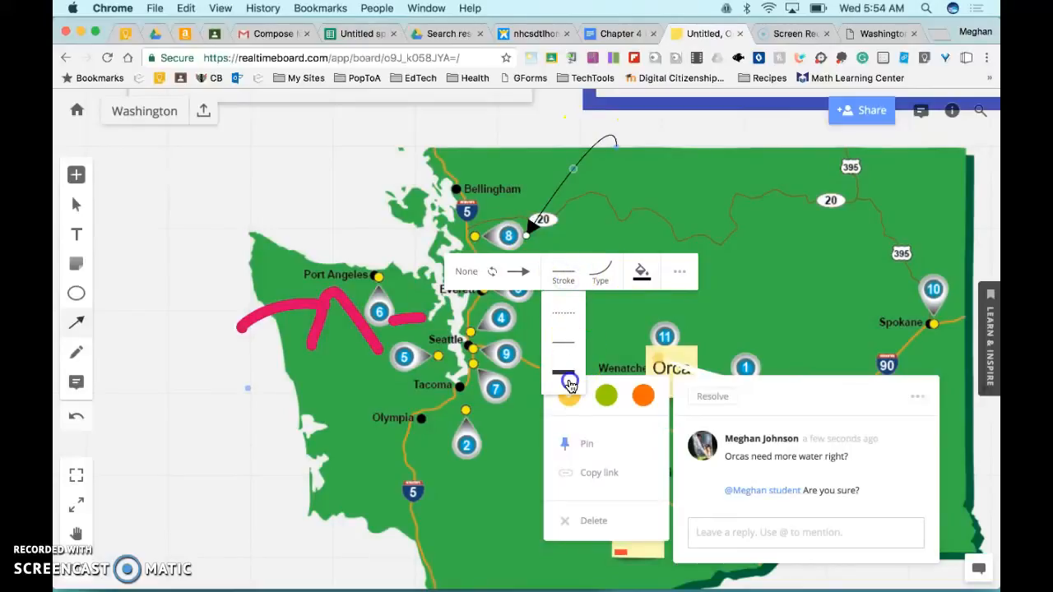
pyautogui.click(565, 374)
pyautogui.click(641, 272)
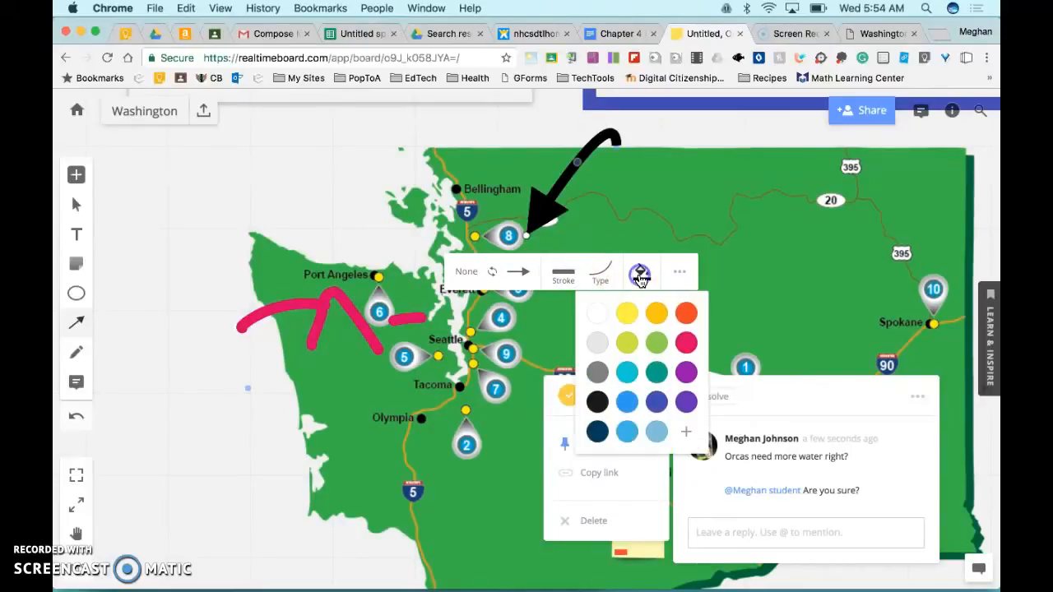
pyautogui.click(687, 315)
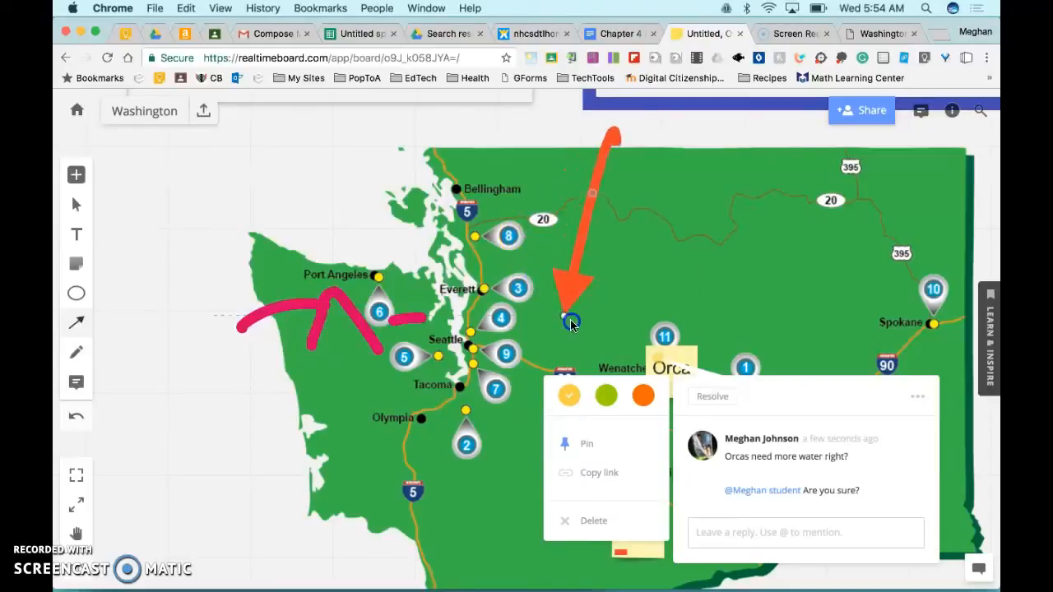
pyautogui.moveTo(527, 235); pyautogui.dragTo(582, 327)
pyautogui.moveTo(600, 197); pyautogui.dragTo(506, 196)
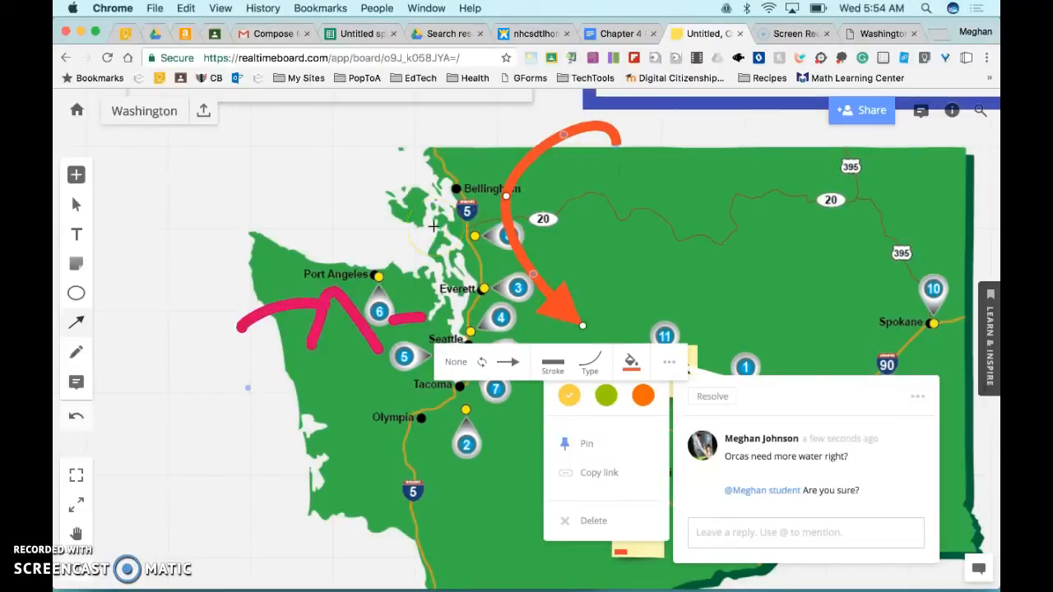
# Open the board's export options to examine the available image, PDF, template, backup, Google Drive, spreadsheet and embed formats
pyautogui.scroll(10, 433, 226)
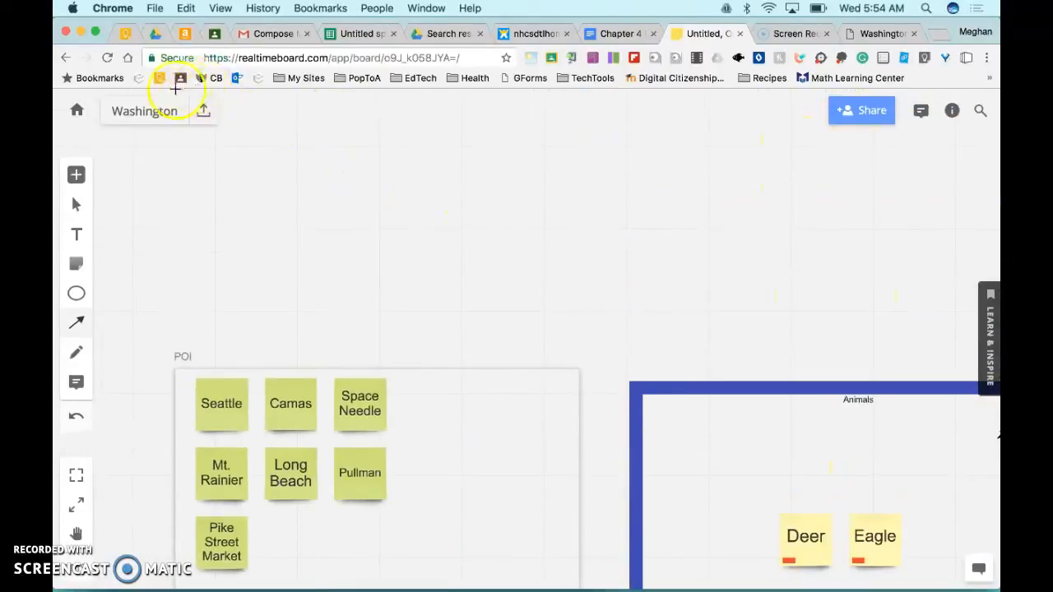
pyautogui.click(201, 114)
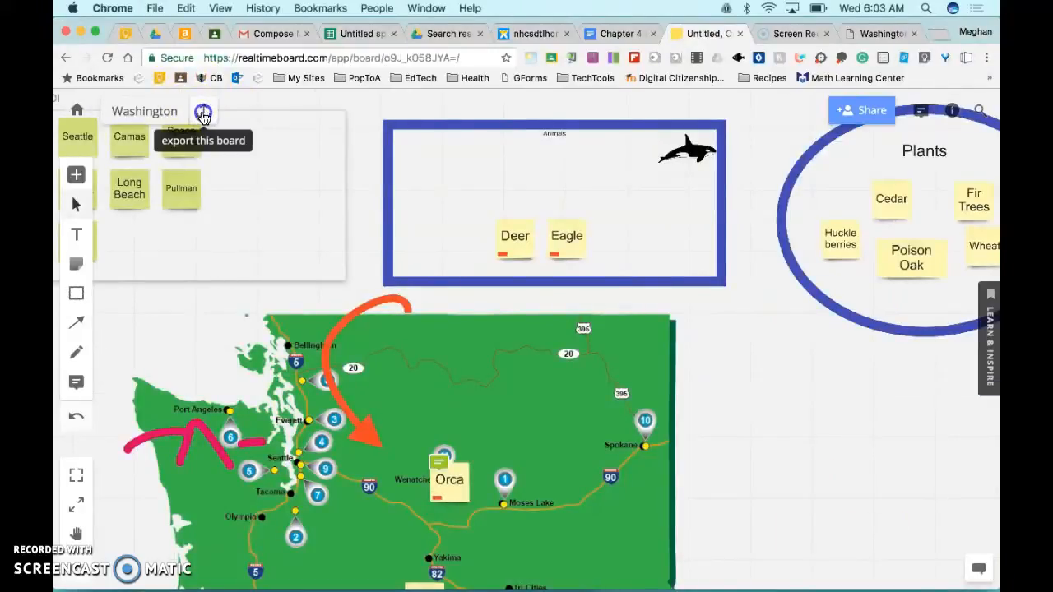
pyautogui.click(202, 115)
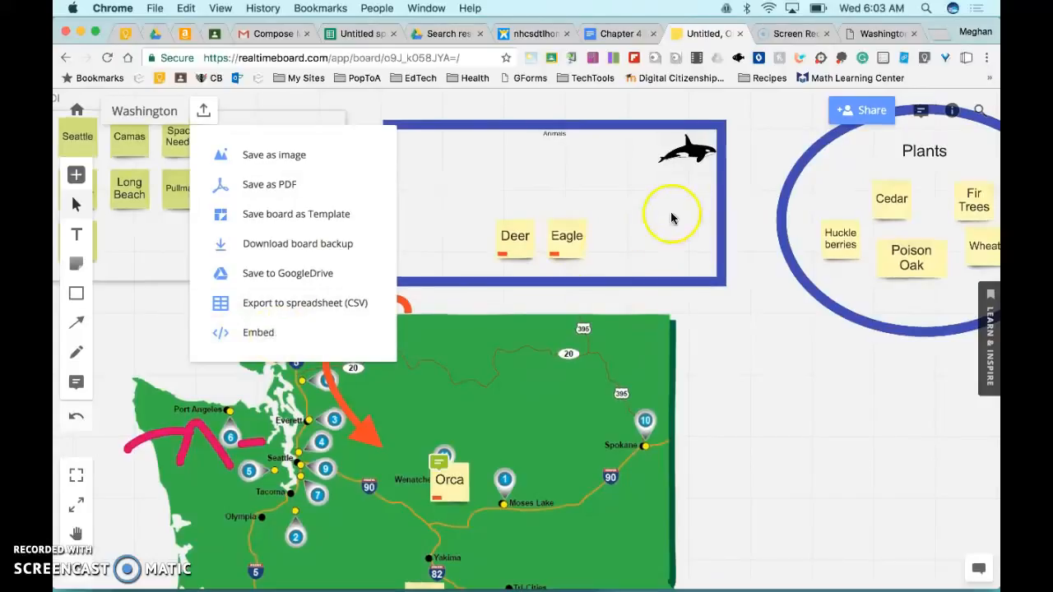
# Review the board's sharing permission levels, reselect Can comment for the Camas EdTech team, and close the sharing settings
pyautogui.click(870, 115)
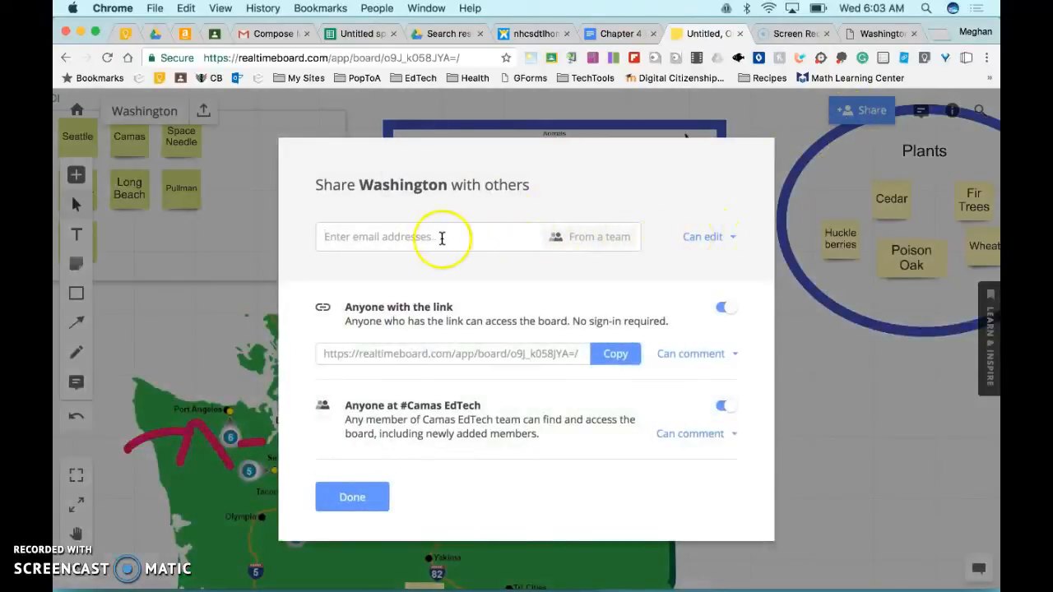
pyautogui.click(442, 238)
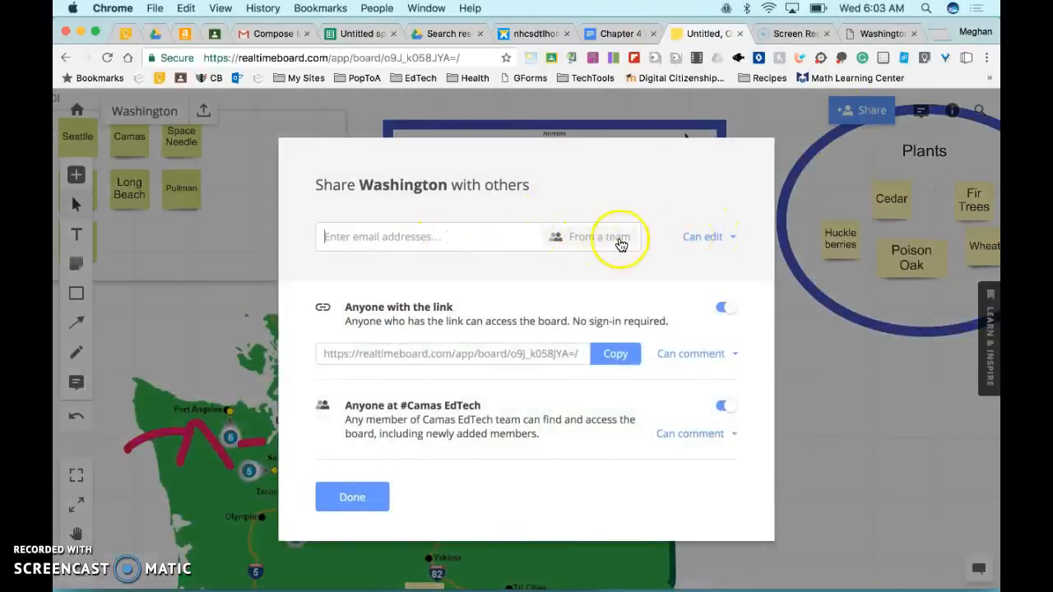
pyautogui.click(698, 236)
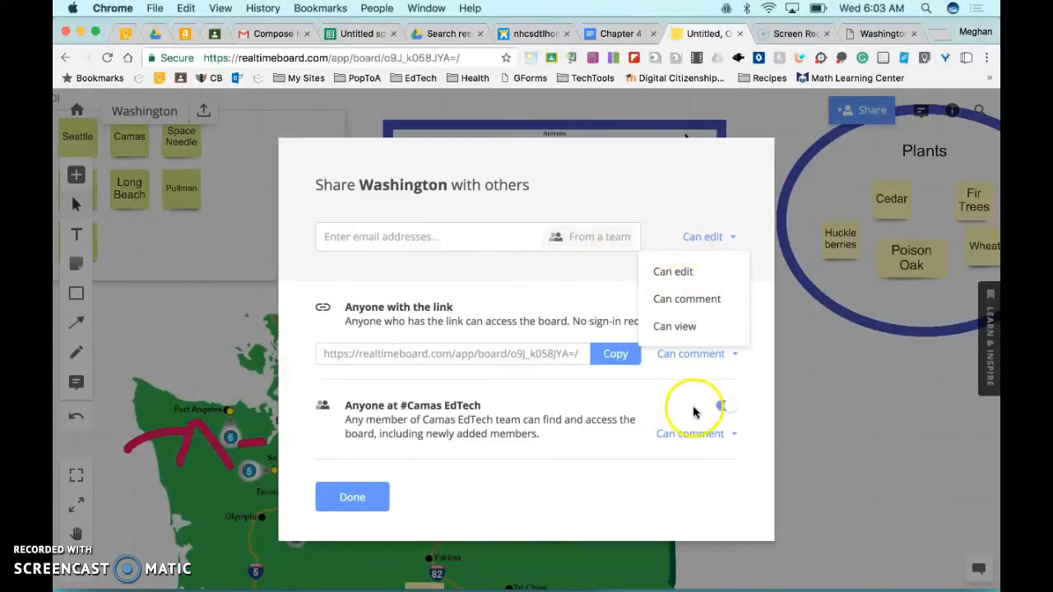
pyautogui.click(698, 435)
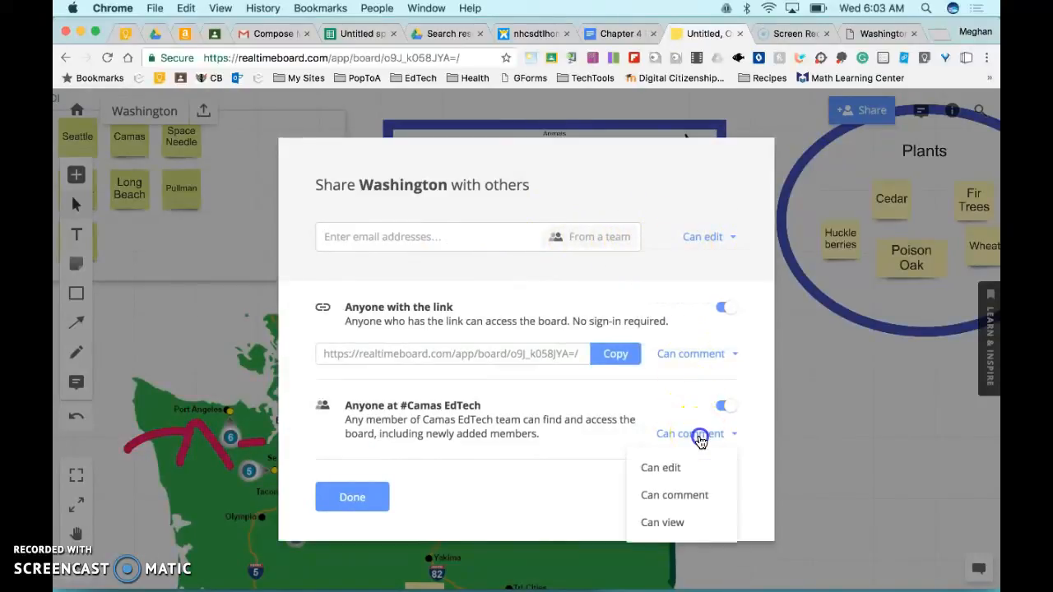
pyautogui.click(686, 495)
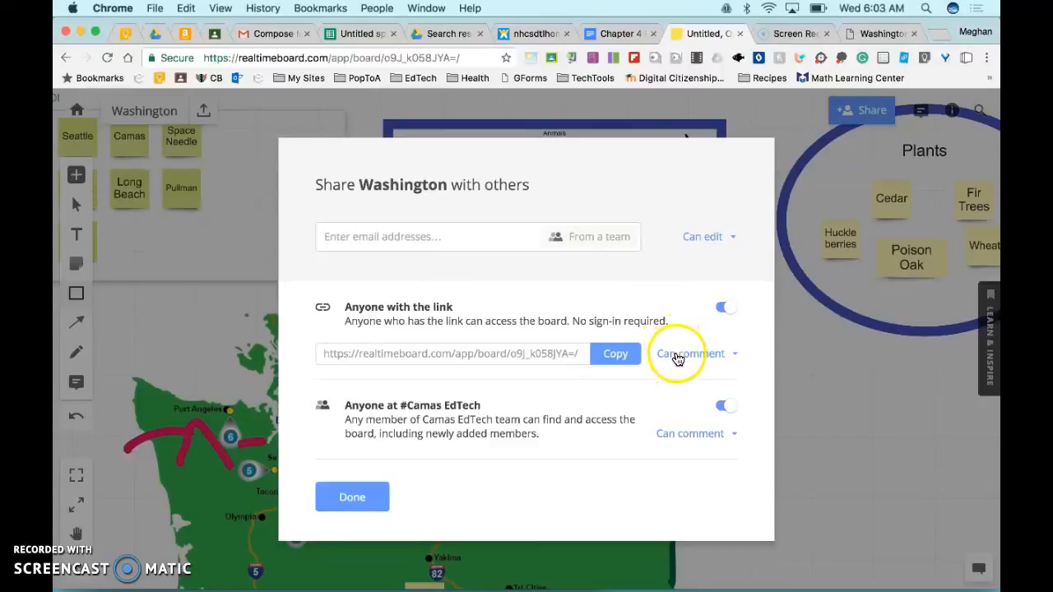
pyautogui.click(347, 501)
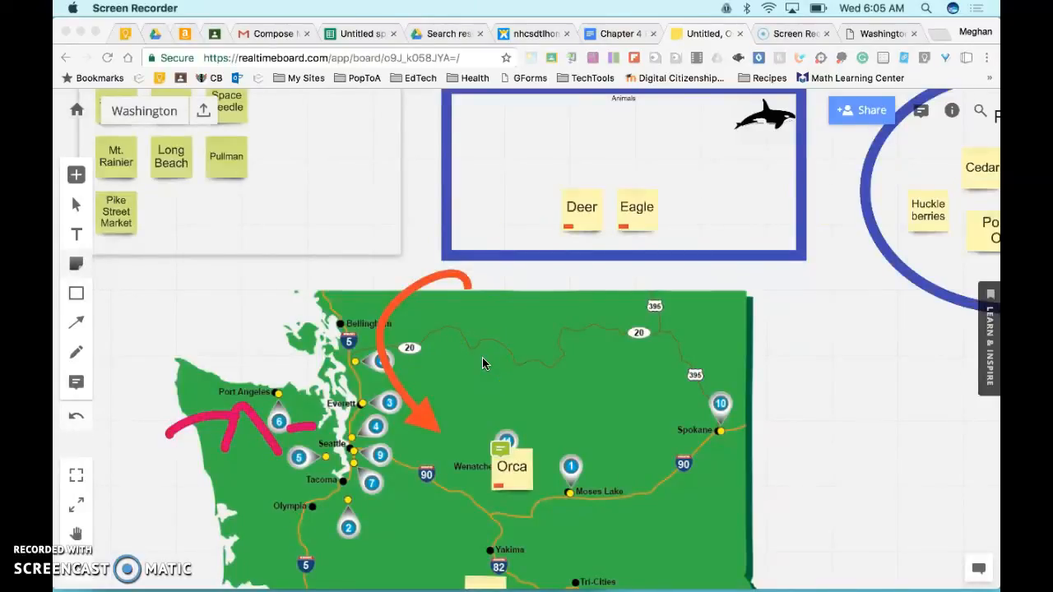
# Examine the Beginning, Middle and End frames below the map, including the Setting and Character boxes inside Beginning
pyautogui.click(540, 279)
pyautogui.scroll(-10, 530, 277)
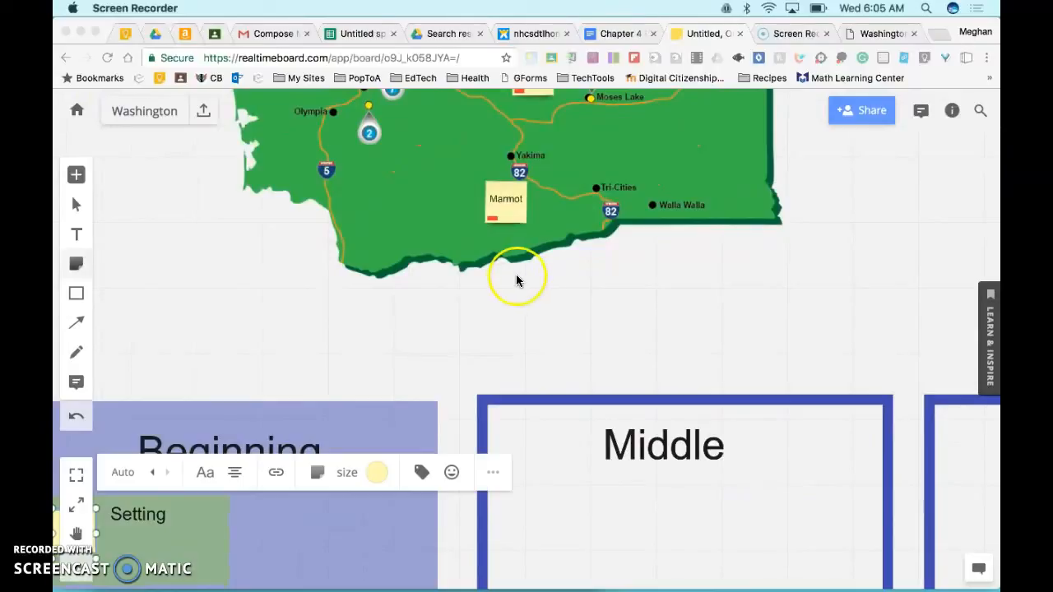
pyautogui.click(575, 302)
pyautogui.scroll(-3, 582, 304)
pyautogui.scroll(-5, 581, 308)
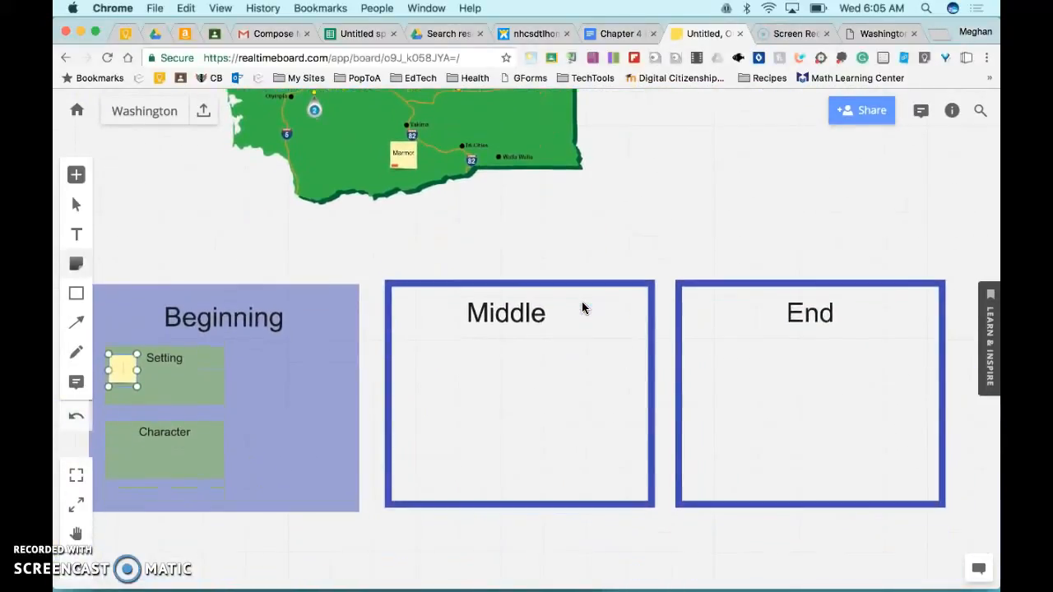
pyautogui.hscroll(-6, 581, 308)
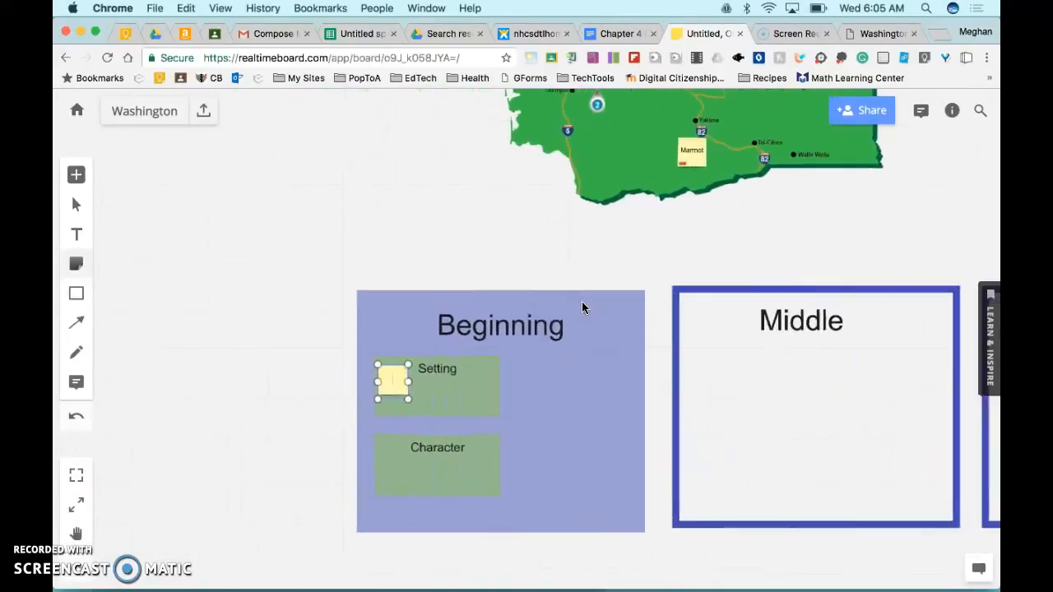
pyautogui.scroll(3, 581, 307)
pyautogui.scroll(5, 581, 308)
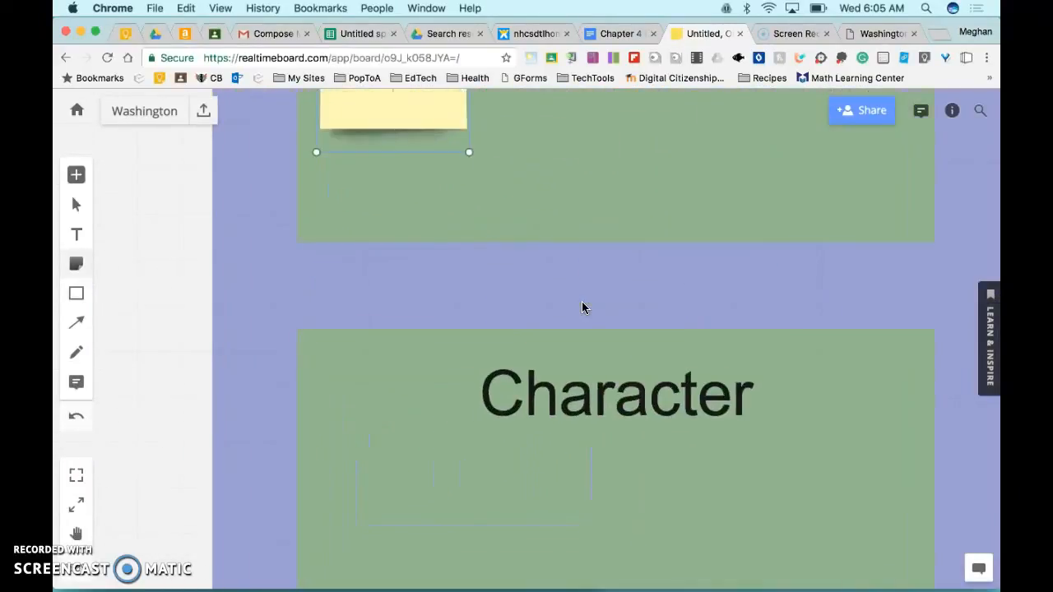
pyautogui.scroll(4, 581, 308)
pyautogui.scroll(2, 581, 307)
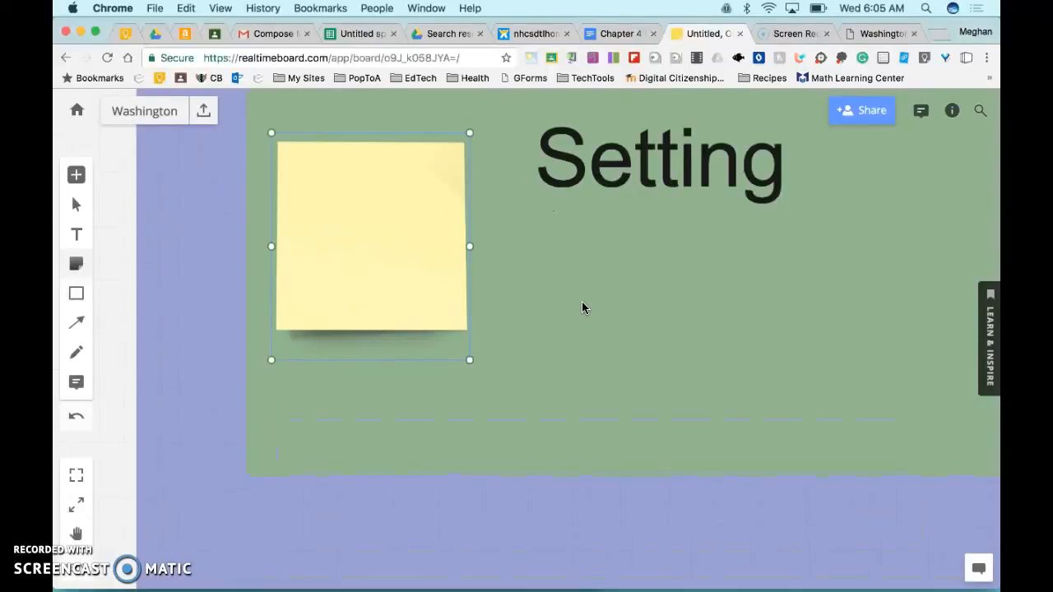
pyautogui.scroll(2, 575, 308)
pyautogui.hscroll(2, 574, 307)
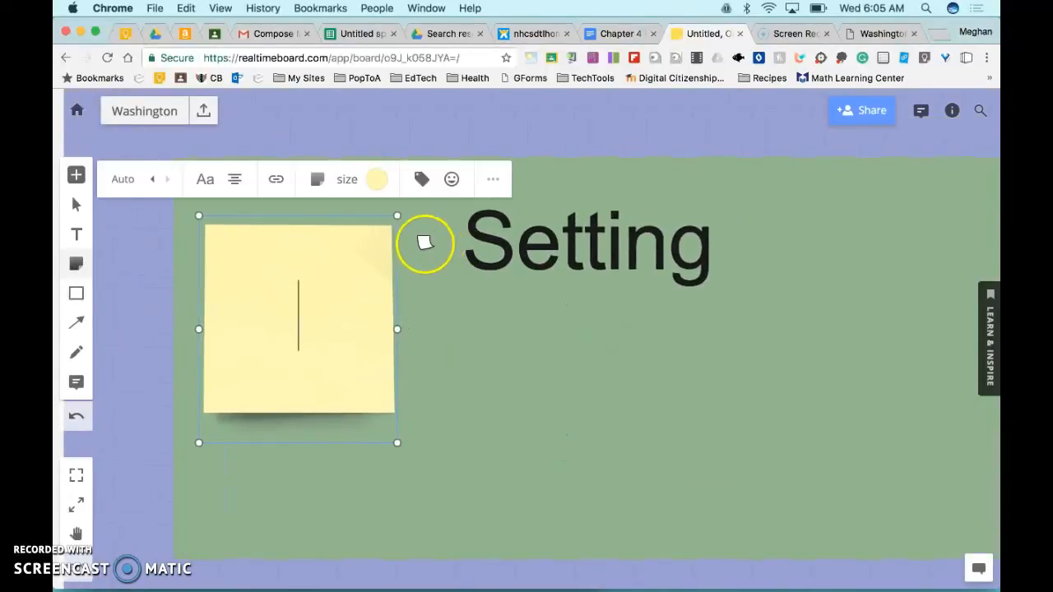
# Shrink the blank yellow sticky note in the Setting box and place it lower along the box's left edge
pyautogui.moveTo(338, 277); pyautogui.dragTo(325, 324)
pyautogui.moveTo(383, 269); pyautogui.dragTo(315, 358)
pyautogui.moveTo(285, 392); pyautogui.dragTo(282, 355)
pyautogui.scroll(-5, 282, 357)
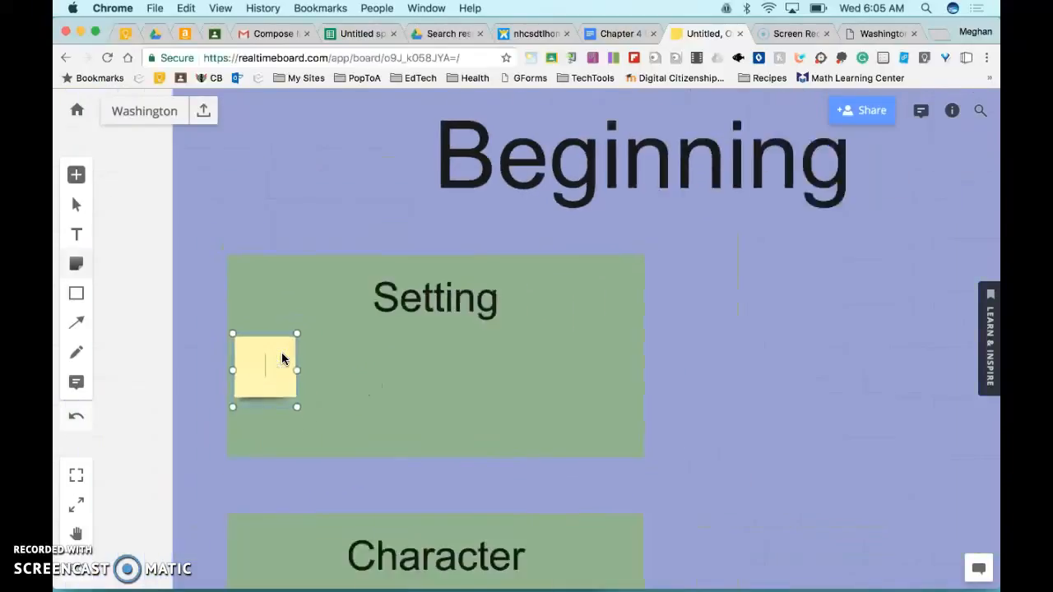
# Look over the whole board, from the Beginning, Middle and End frames up to the map and the POI, Animals and Plants areas
pyautogui.scroll(-6, 282, 357)
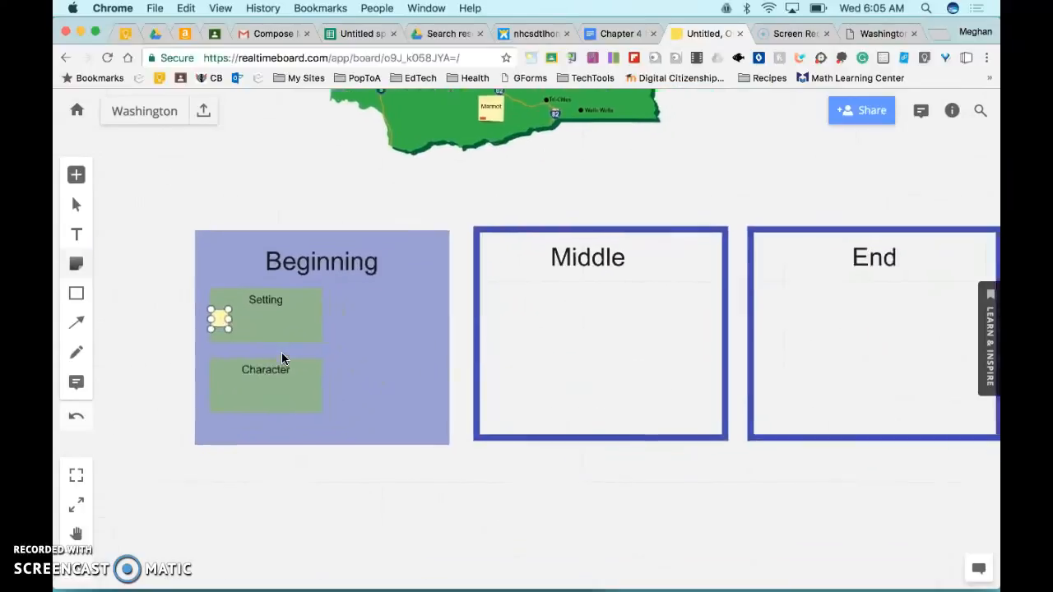
pyautogui.scroll(-2, 281, 359)
pyautogui.hscroll(2, 281, 358)
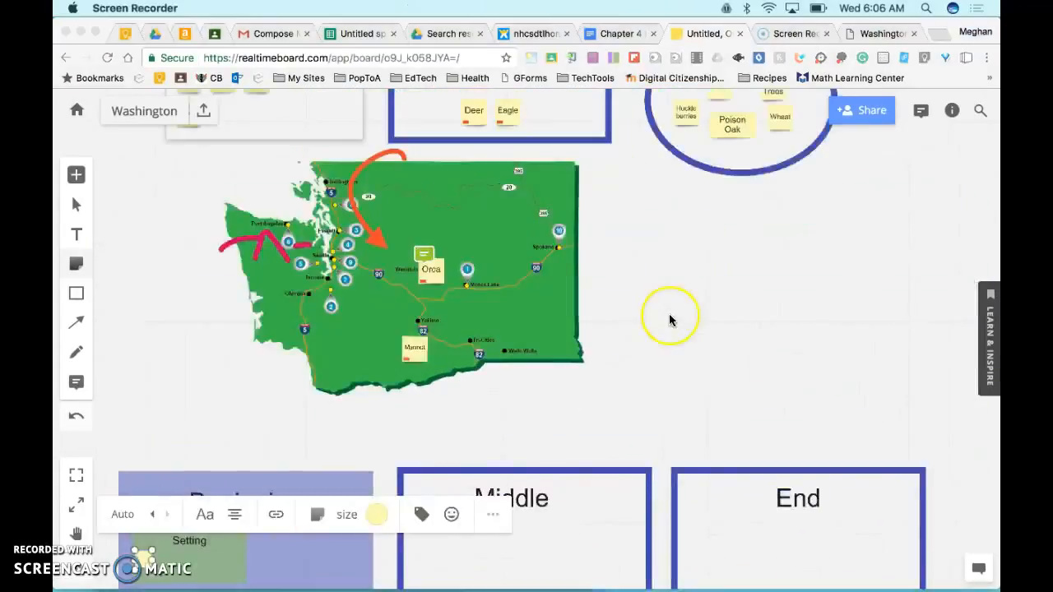
pyautogui.scroll(5, 669, 315)
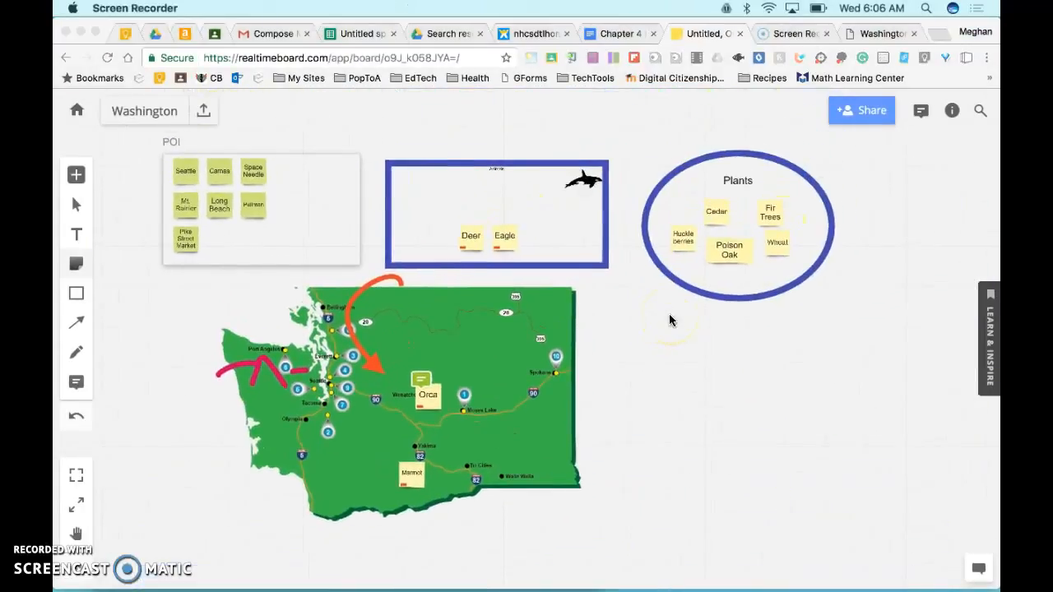
pyautogui.scroll(2, 669, 315)
pyautogui.hscroll(2, 669, 315)
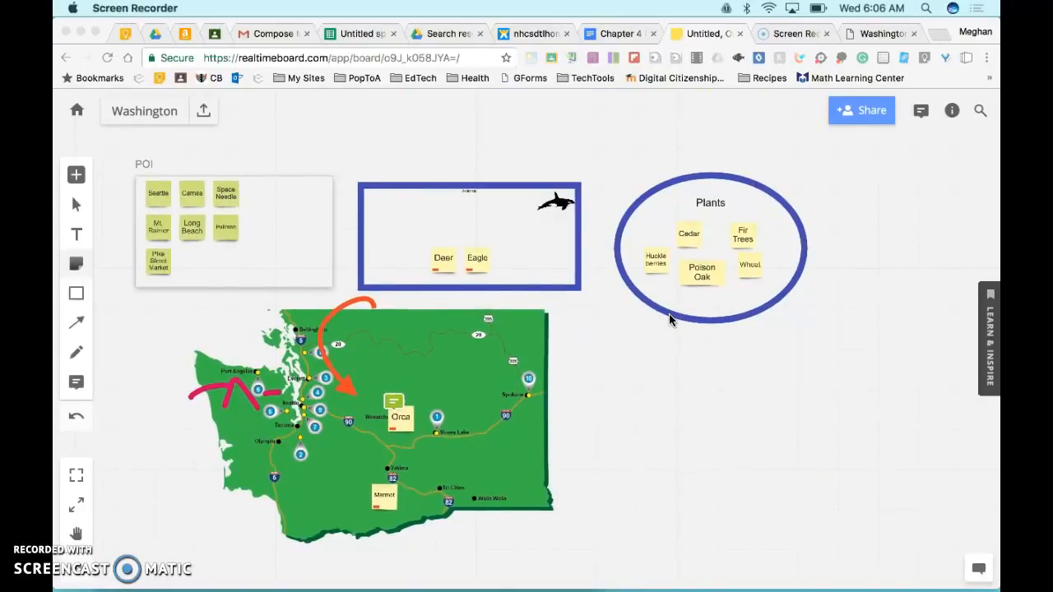